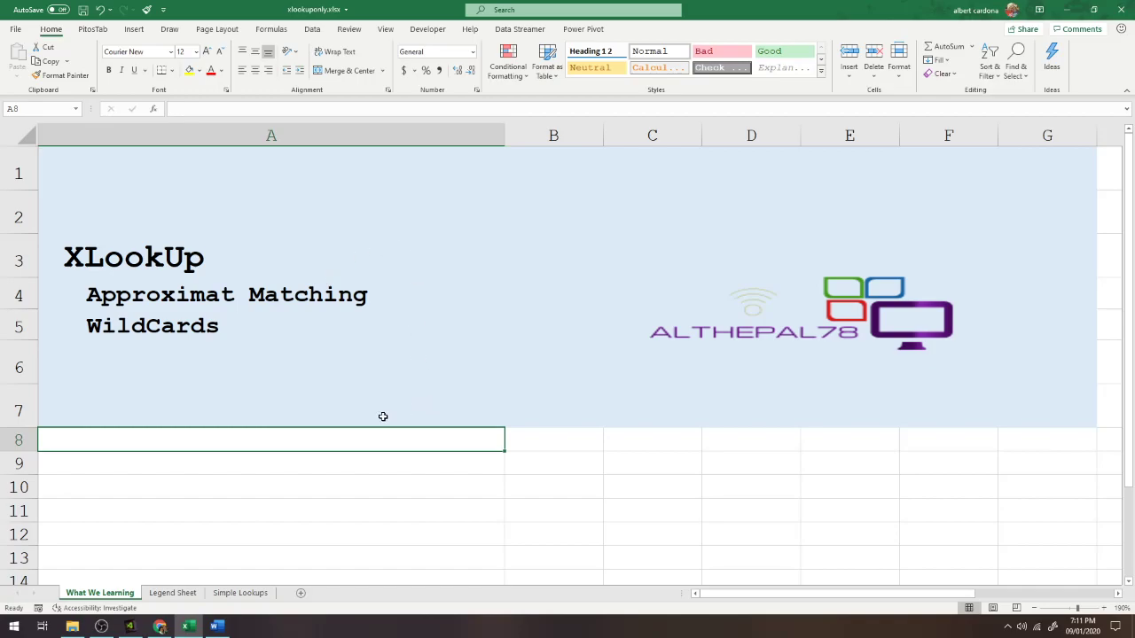
# - On the Legend Sheet, enter F4 in cell A5 and apply the formatting of cell A4 to it
pyautogui.click(170, 592)
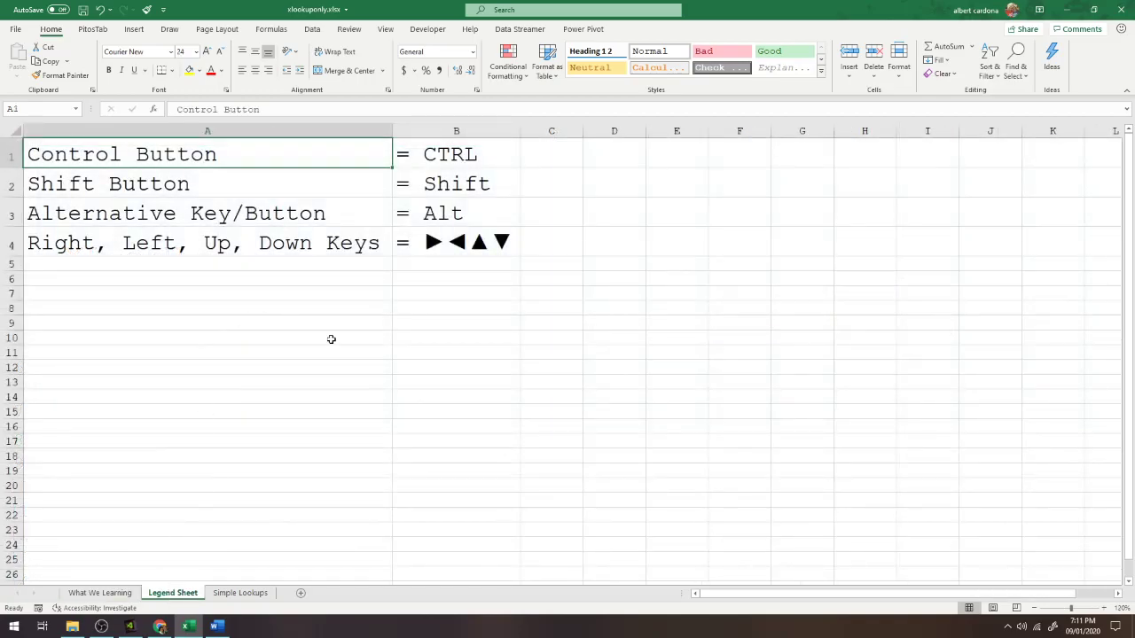
pyautogui.moveTo(174, 156); pyautogui.dragTo(433, 242)
pyautogui.click(278, 268)
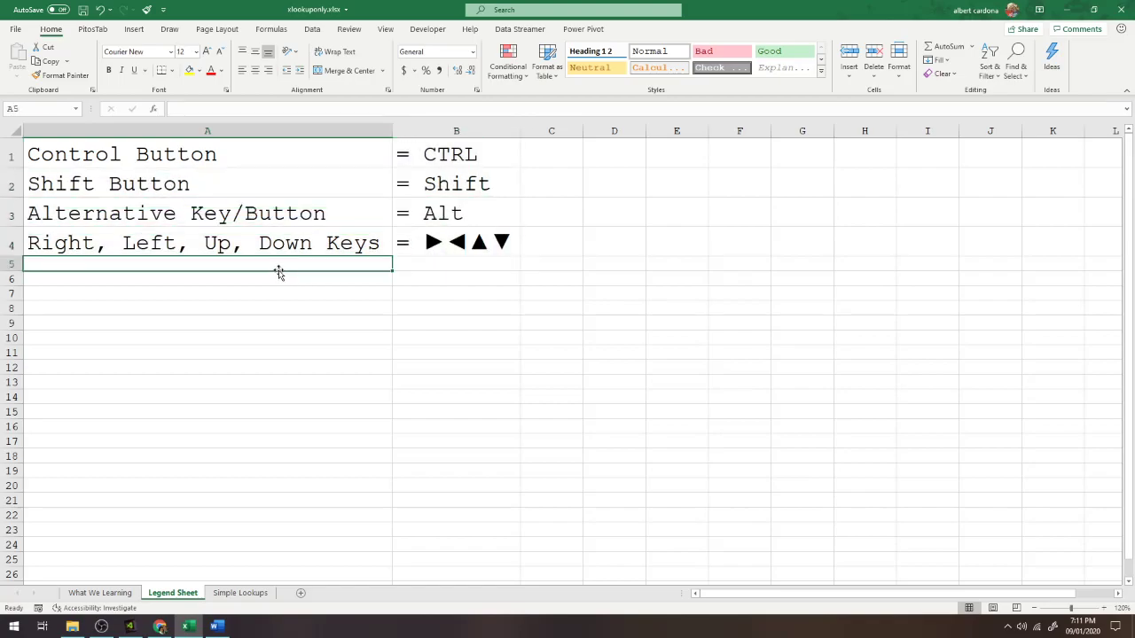
pyautogui.write('F4')
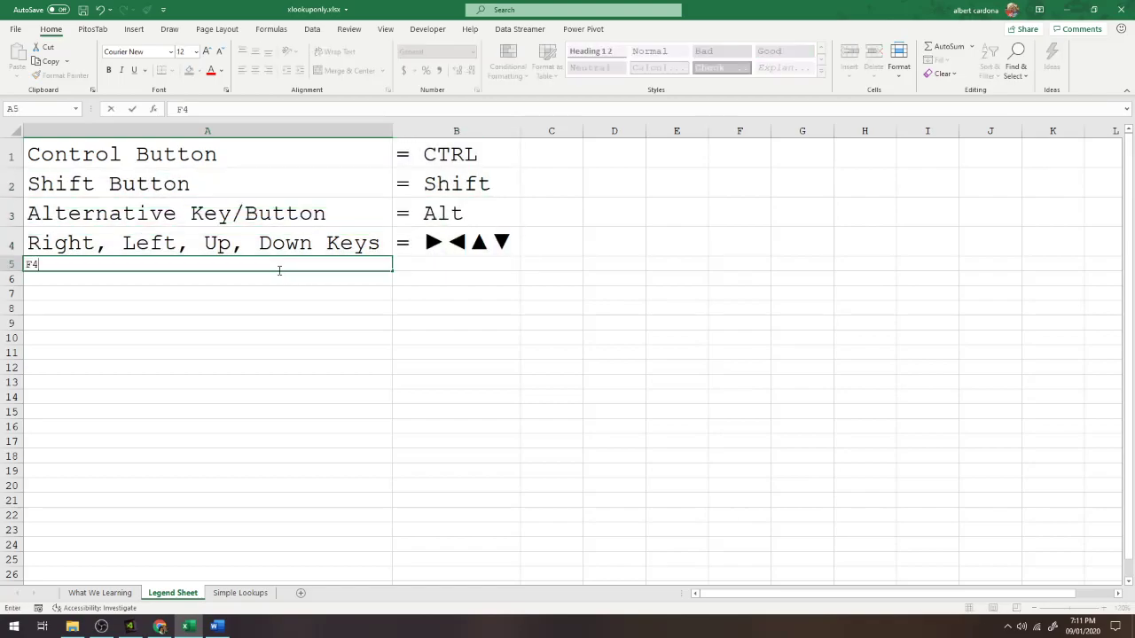
pyautogui.click(274, 246)
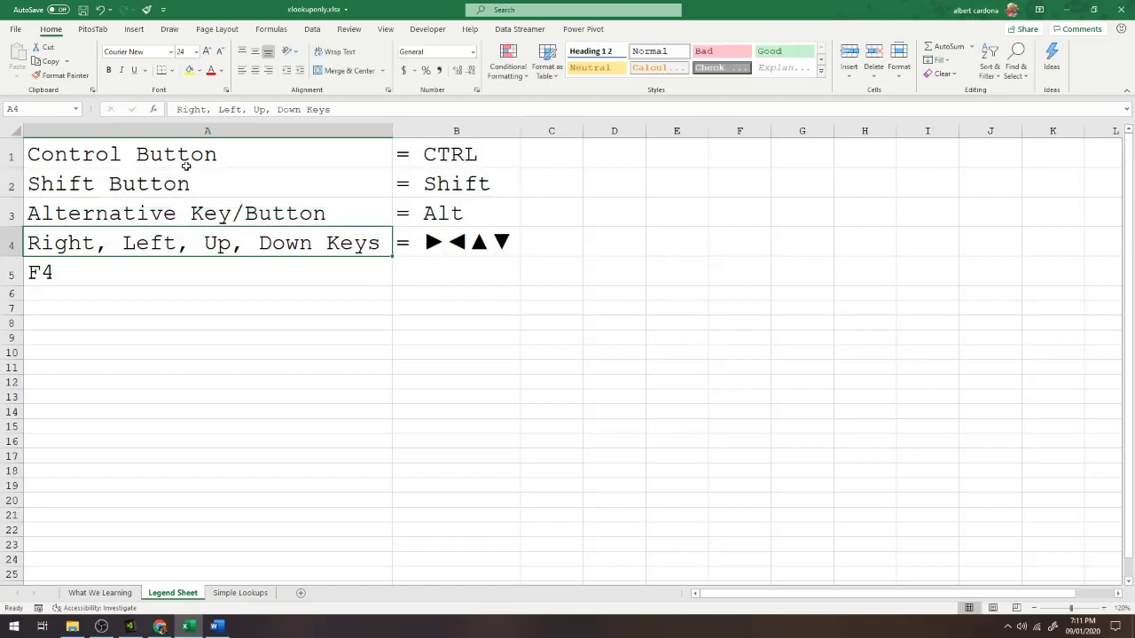
pyautogui.click(66, 75)
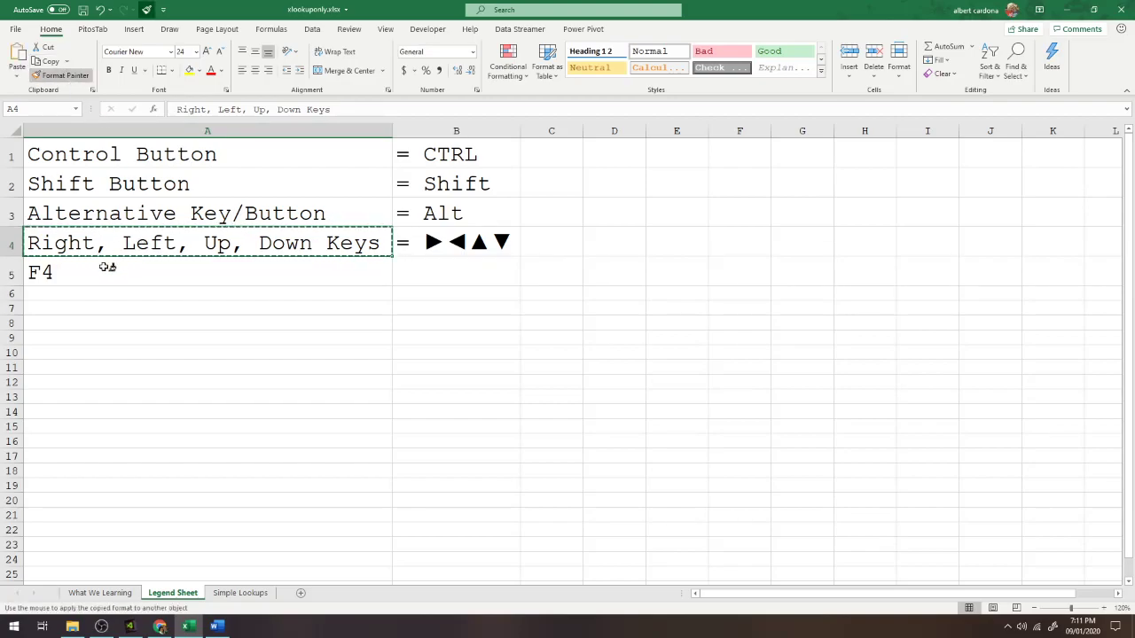
pyautogui.click(164, 278)
# - Enter F4 in cell B5 as the symbol for the new legend row
pyautogui.click(429, 275)
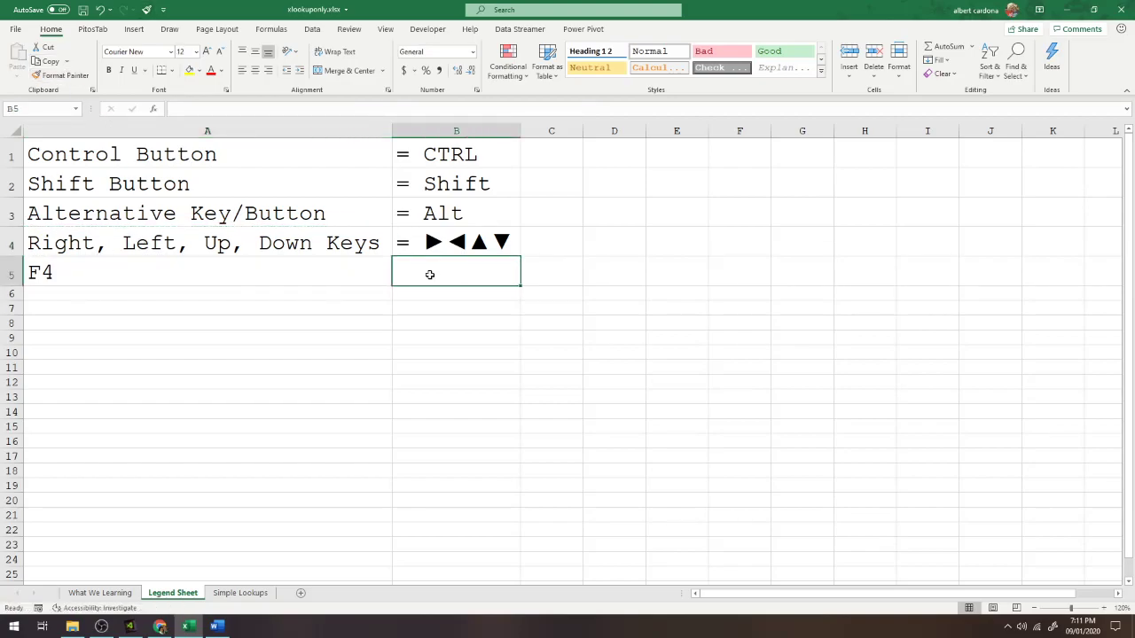
pyautogui.write('F4')
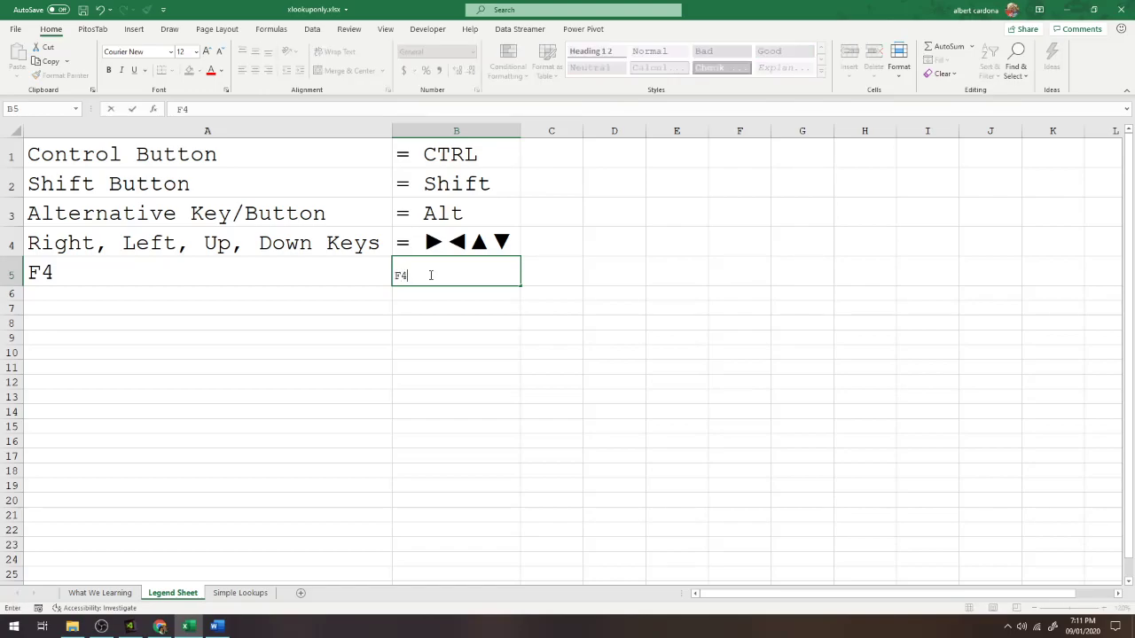
pyautogui.press('Return')
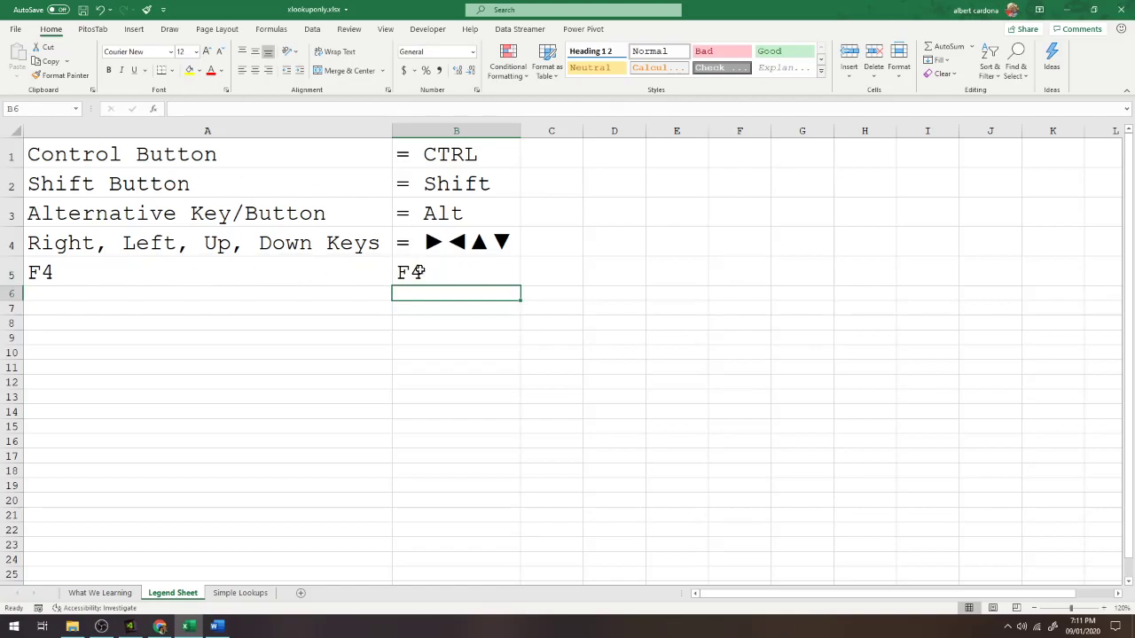
# - Switch to the Simple Lookups sheet and widen the Bonus column to make room for a long formula
pyautogui.click(247, 593)
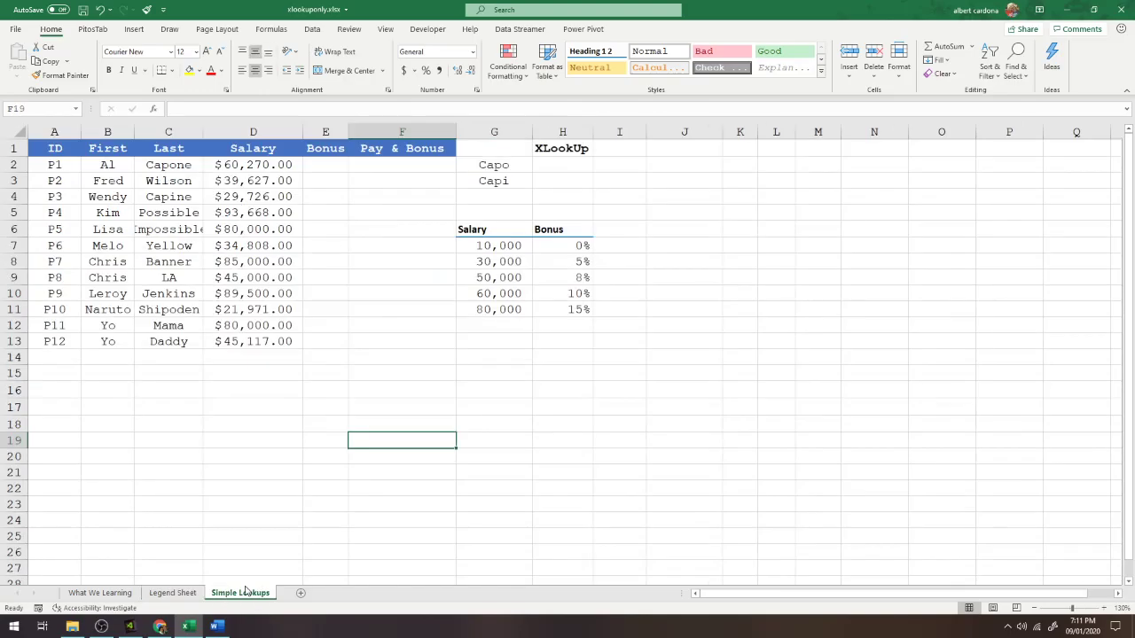
pyautogui.click(324, 162)
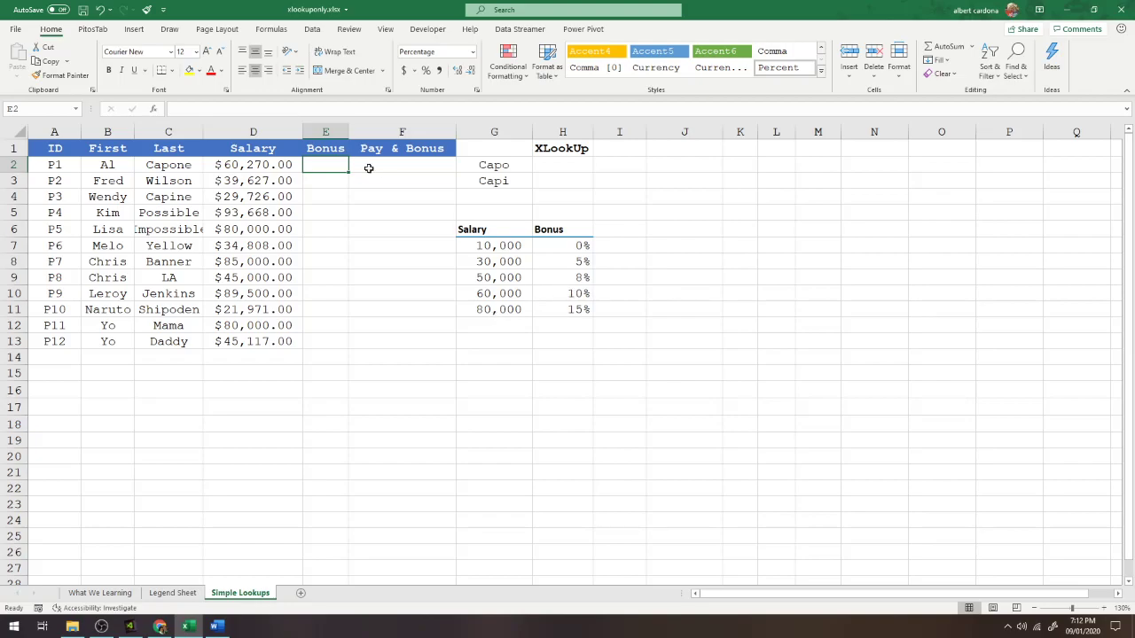
pyautogui.moveTo(349, 130); pyautogui.dragTo(488, 130)
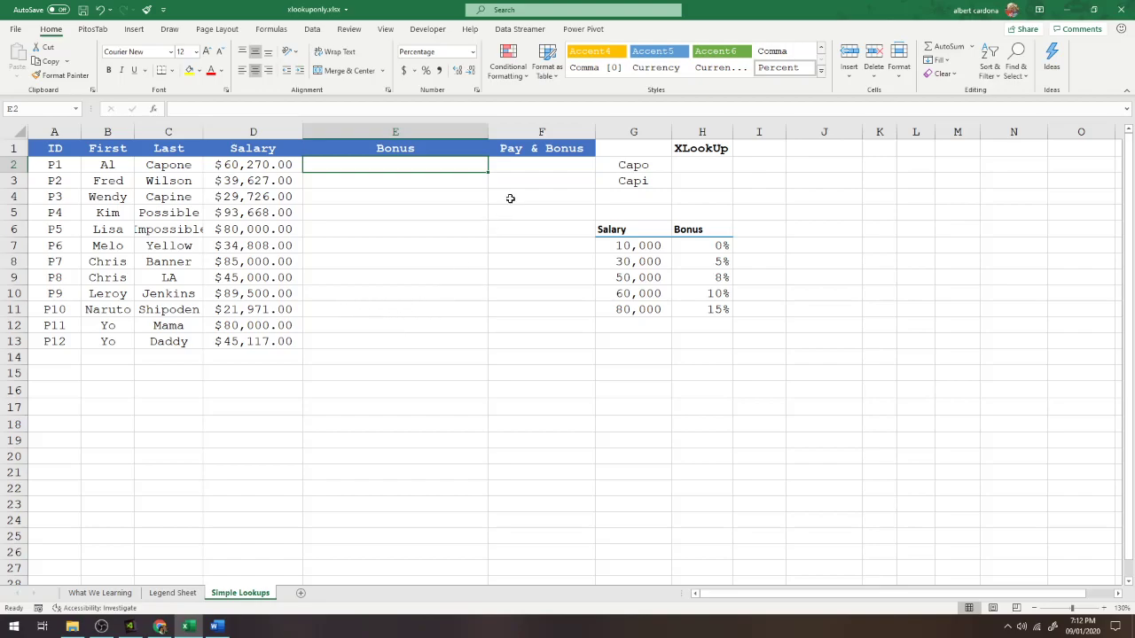
pyautogui.moveTo(489, 125); pyautogui.dragTo(536, 126)
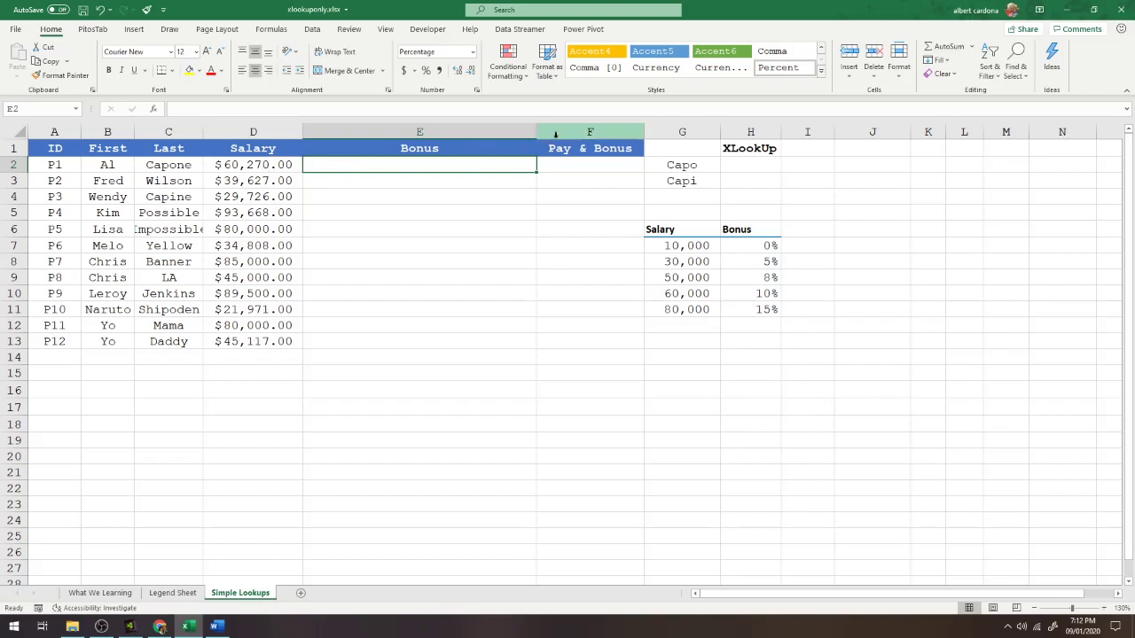
pyautogui.moveTo(536, 130); pyautogui.dragTo(346, 131)
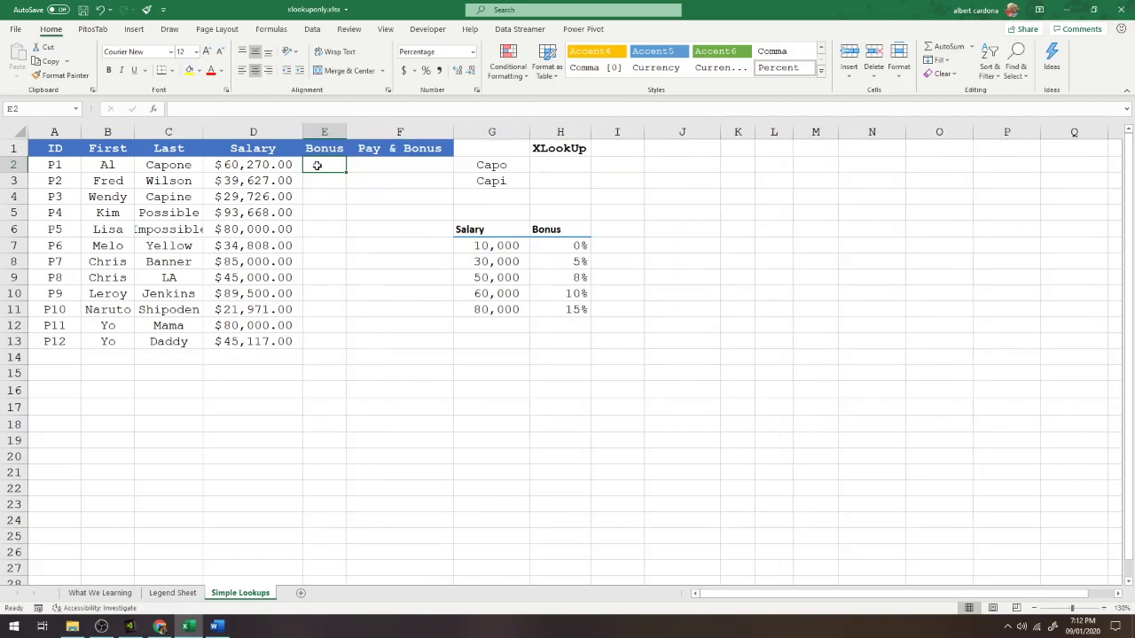
pyautogui.write('=xl')
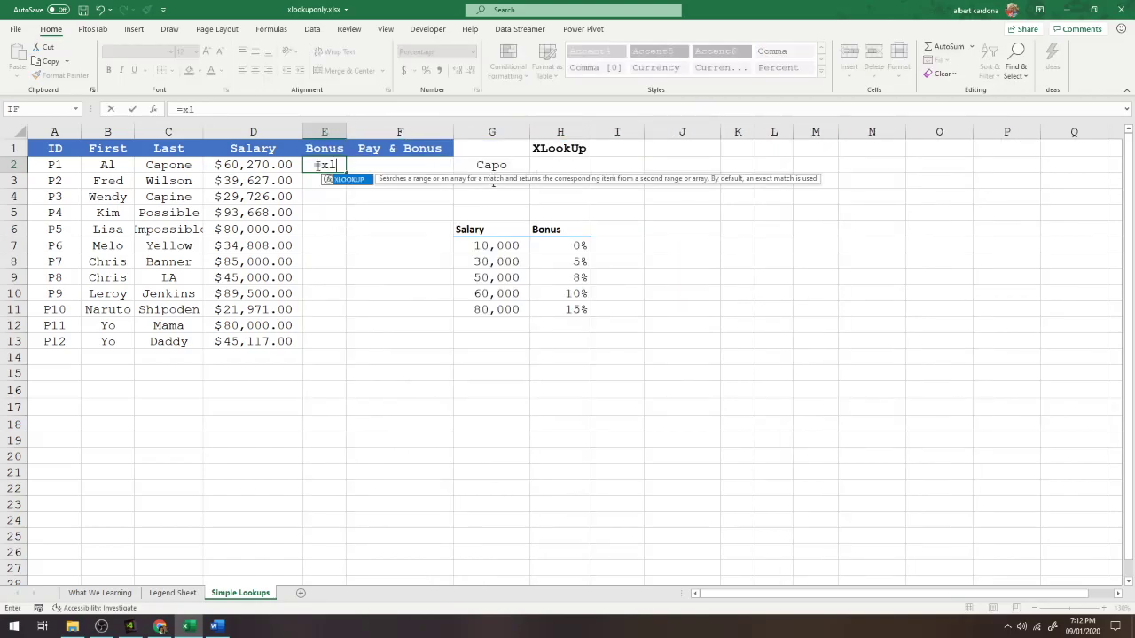
pyautogui.press('Tab')
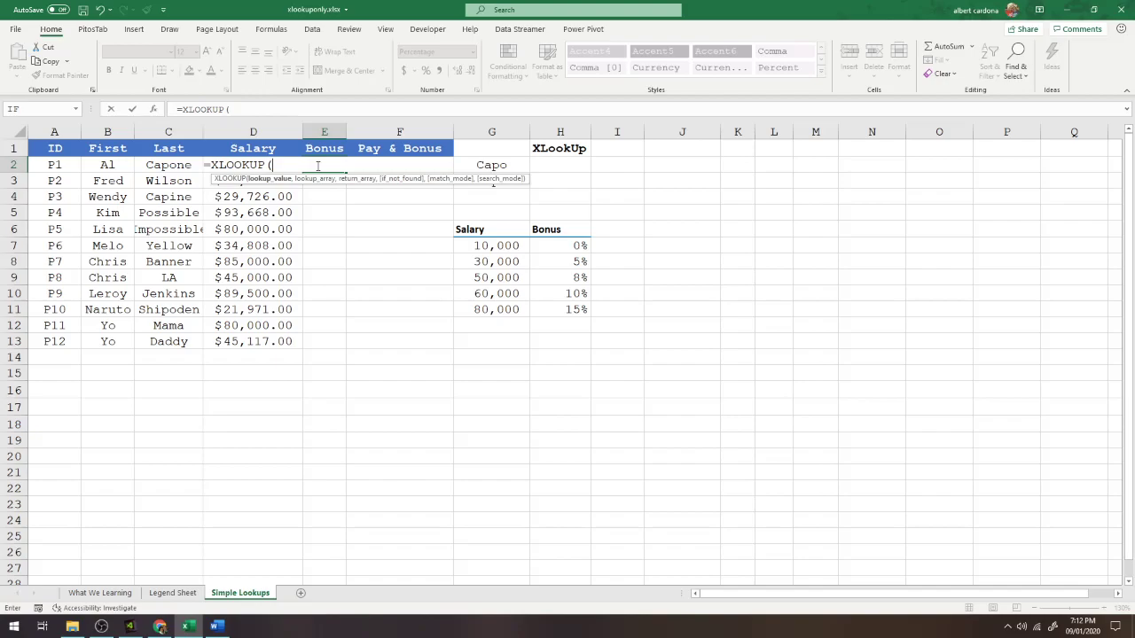
pyautogui.moveTo(228, 108); pyautogui.dragTo(158, 104)
pyautogui.press('Escape')
# - Widen column E and start an XLOOKUP formula in E2 with D2 as lookup value and absolute range $G$7:$G$11 as lookup array
pyautogui.moveTo(345, 126); pyautogui.dragTo(469, 126)
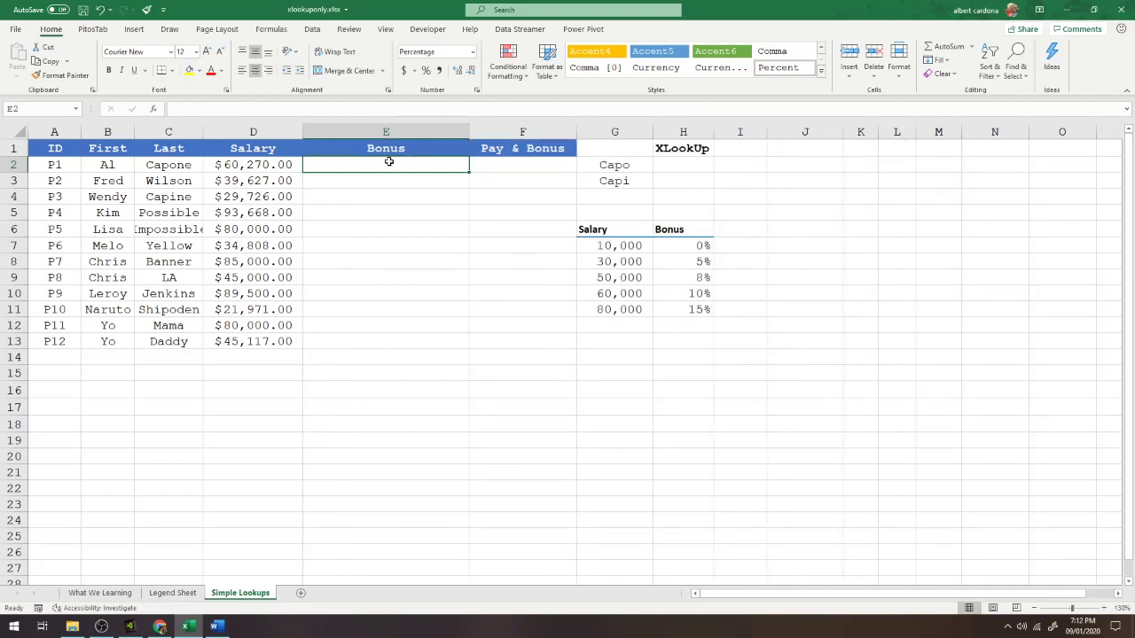
pyautogui.write('=')
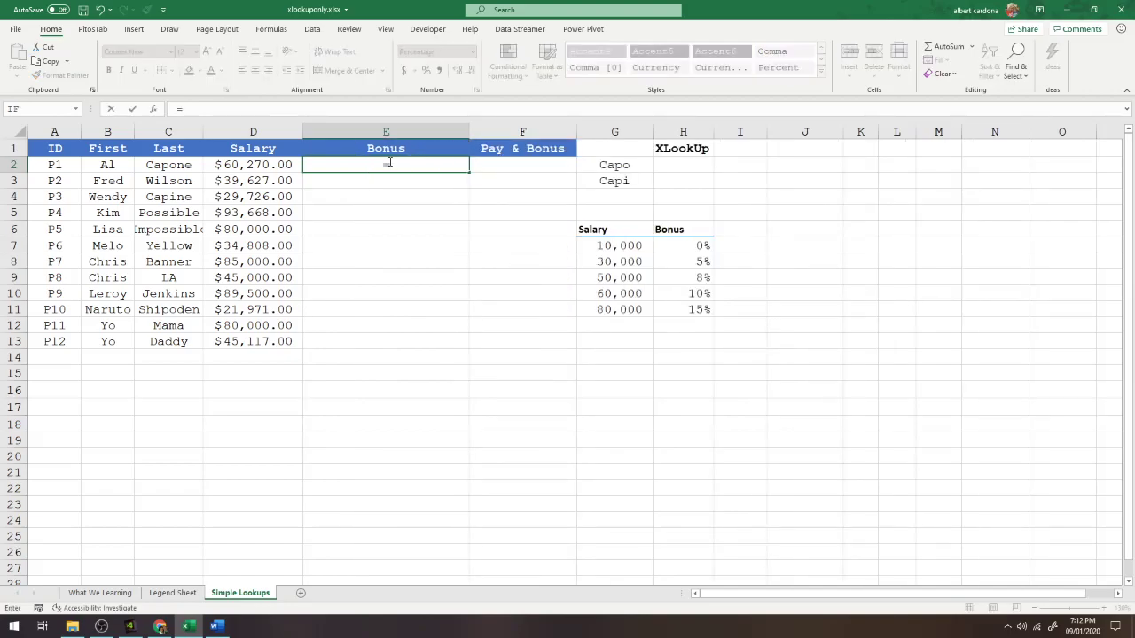
pyautogui.write('xl')
pyautogui.press('Tab')
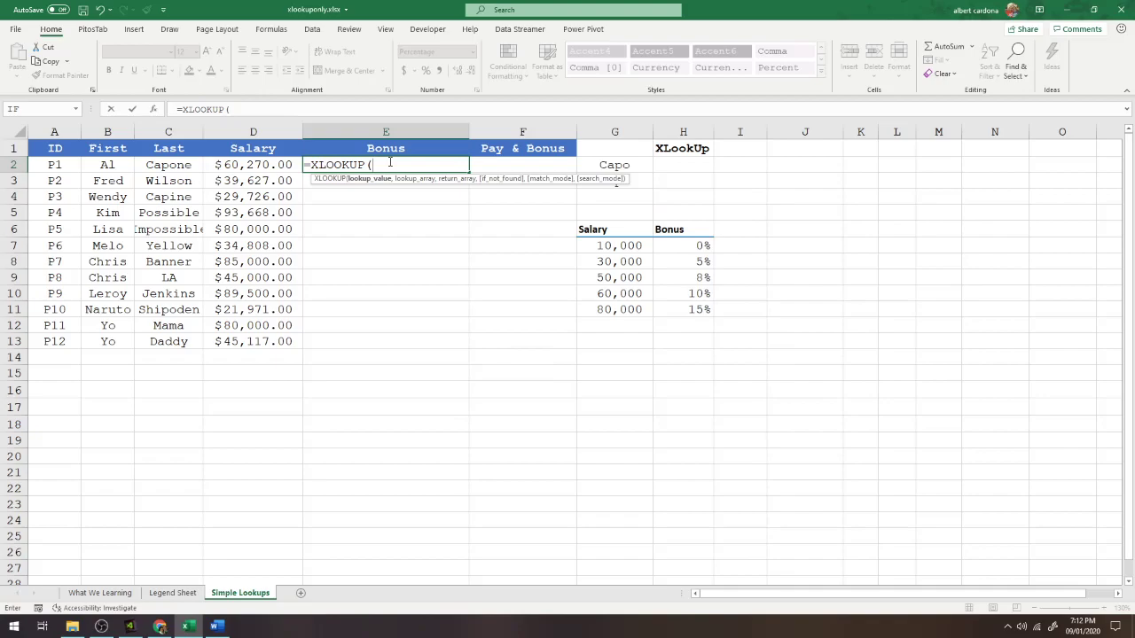
pyautogui.click(272, 162)
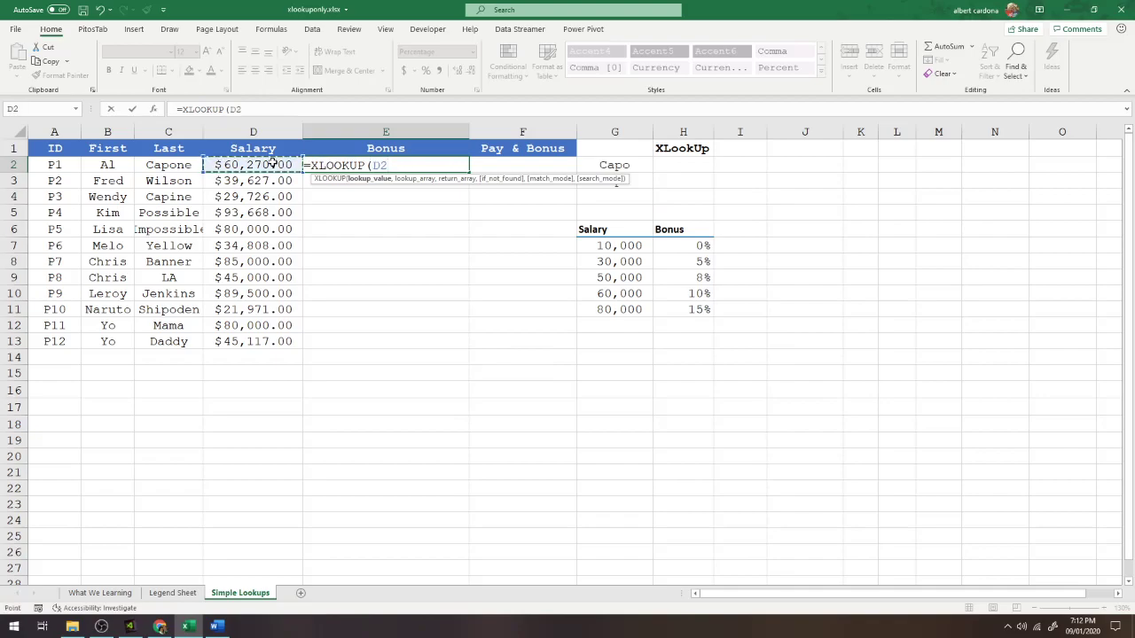
pyautogui.write(',')
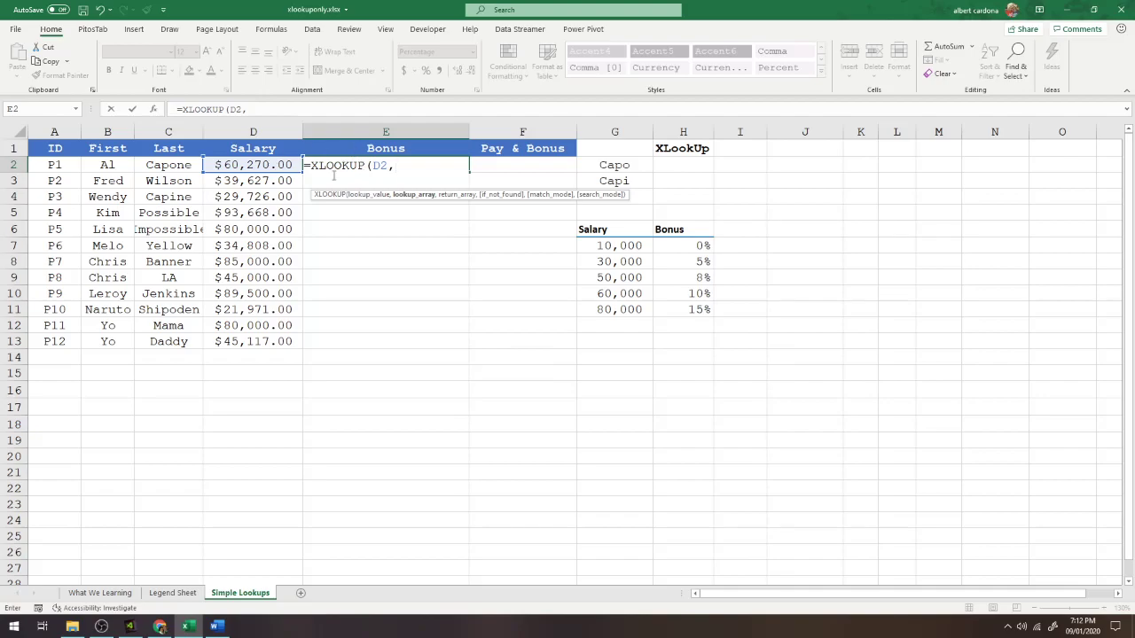
pyautogui.moveTo(621, 246); pyautogui.dragTo(612, 310)
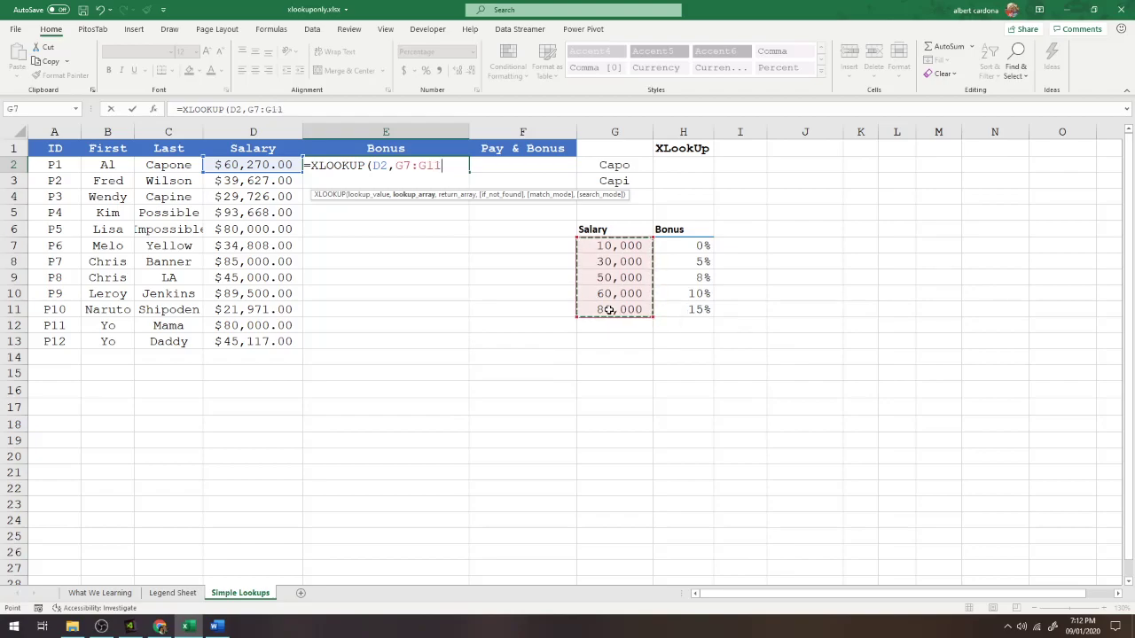
pyautogui.press('F4')
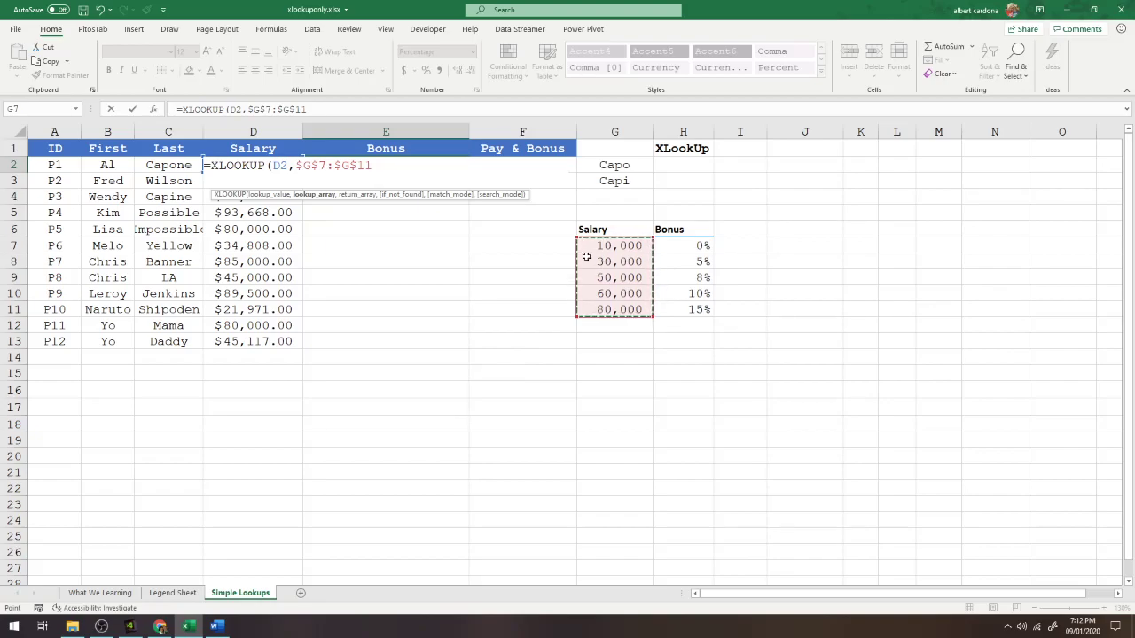
# - Complete the E2 formula with absolute return array $H$7:$H$11, an empty if_not_found argument and match mode -1
pyautogui.write(',')
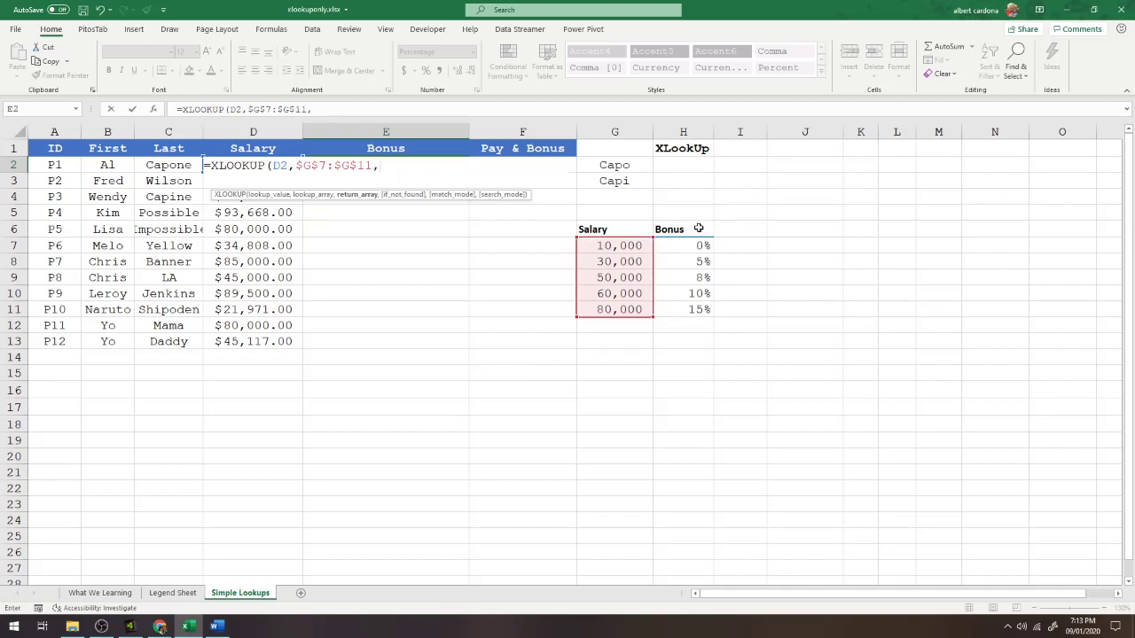
pyautogui.moveTo(692, 246); pyautogui.dragTo(683, 304)
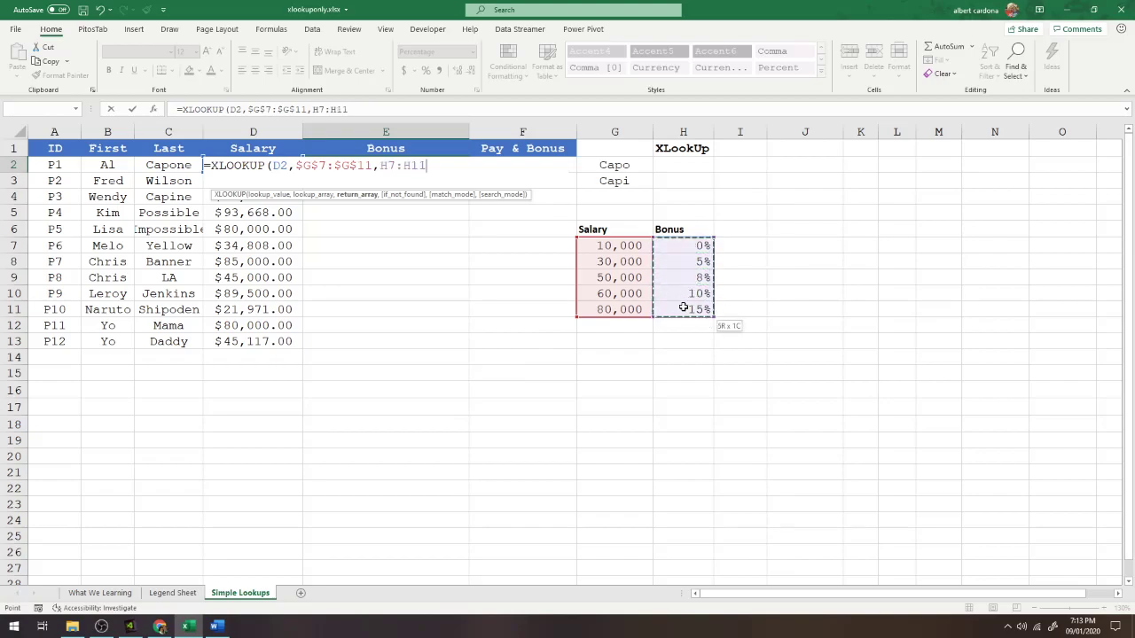
pyautogui.press('F4')
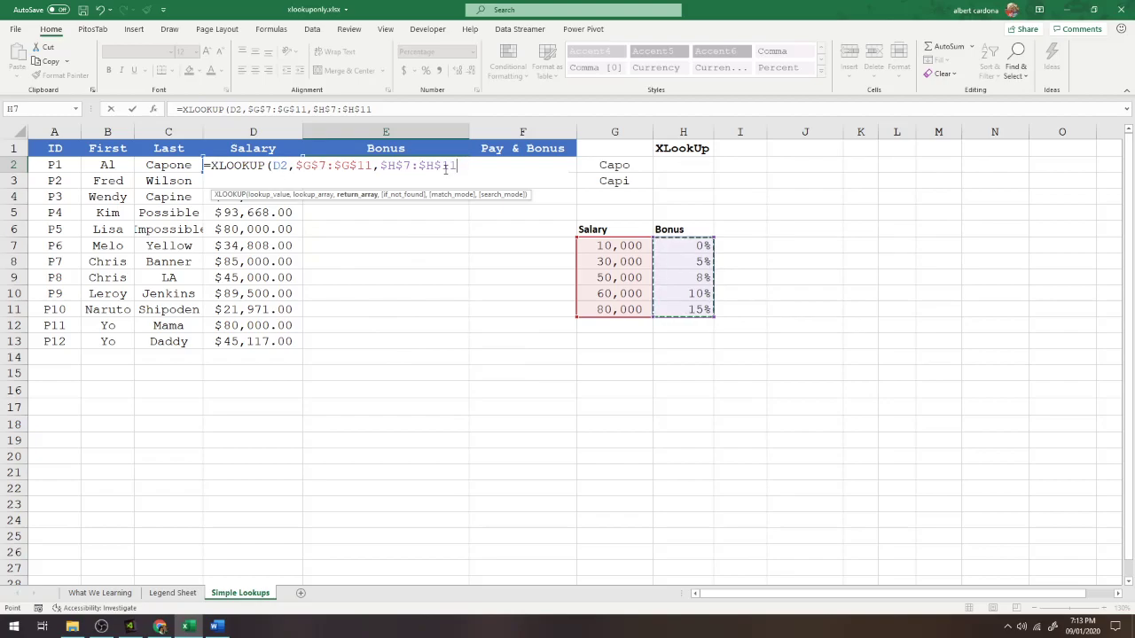
pyautogui.write(',')
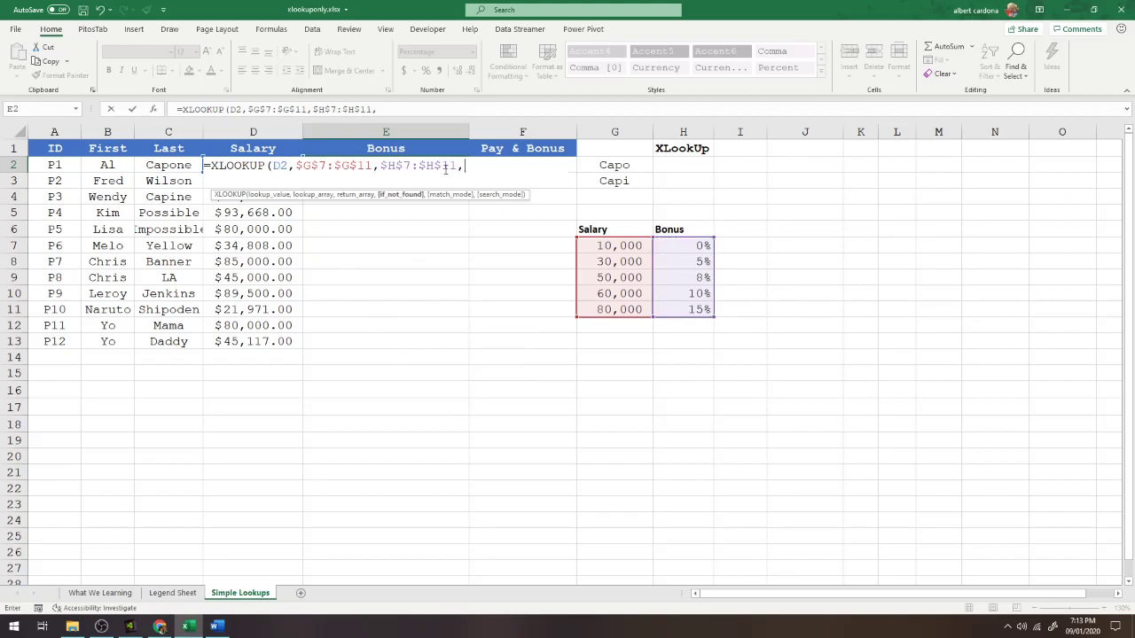
pyautogui.write(',')
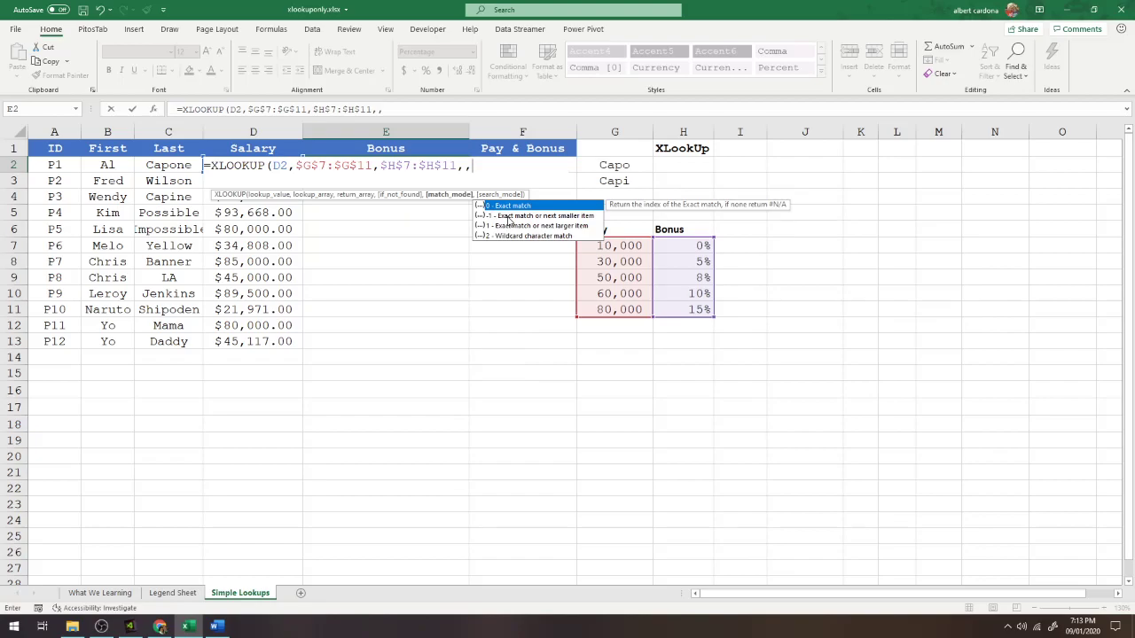
pyautogui.write('-1')
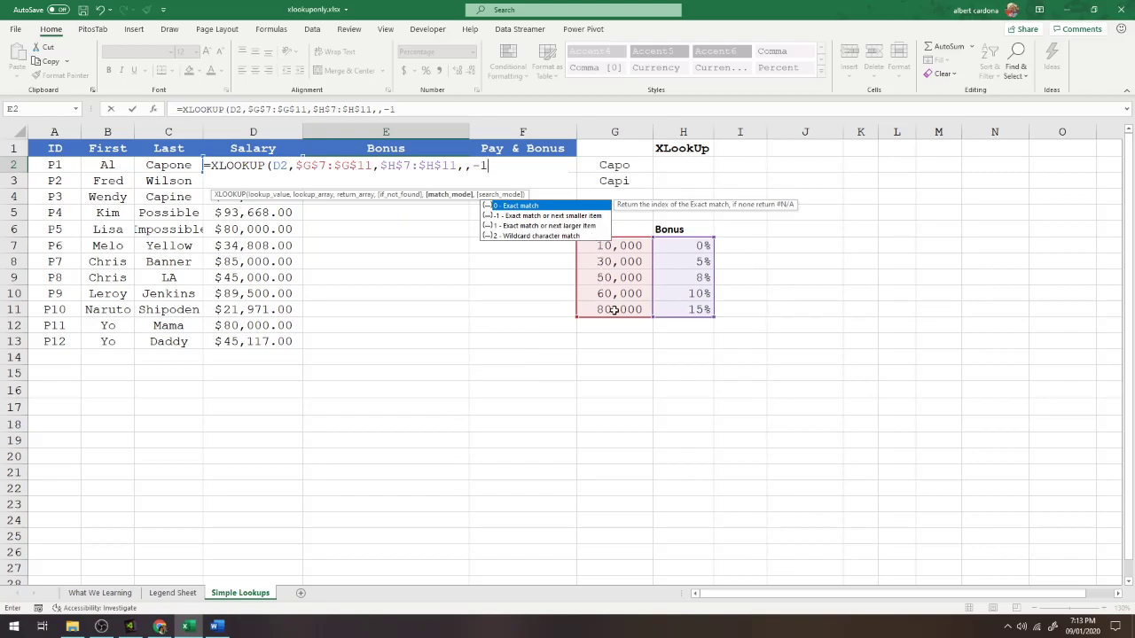
pyautogui.press('Return')
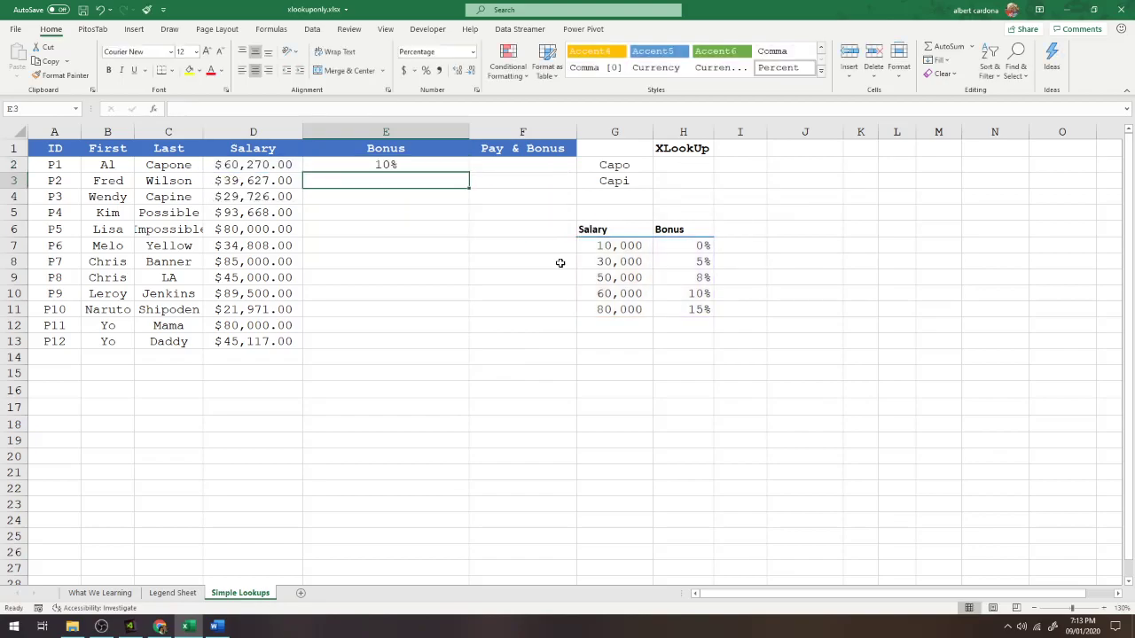
# - Autofit the Bonus column width and fill the XLOOKUP formula from E2 down through E13
pyautogui.click(455, 169)
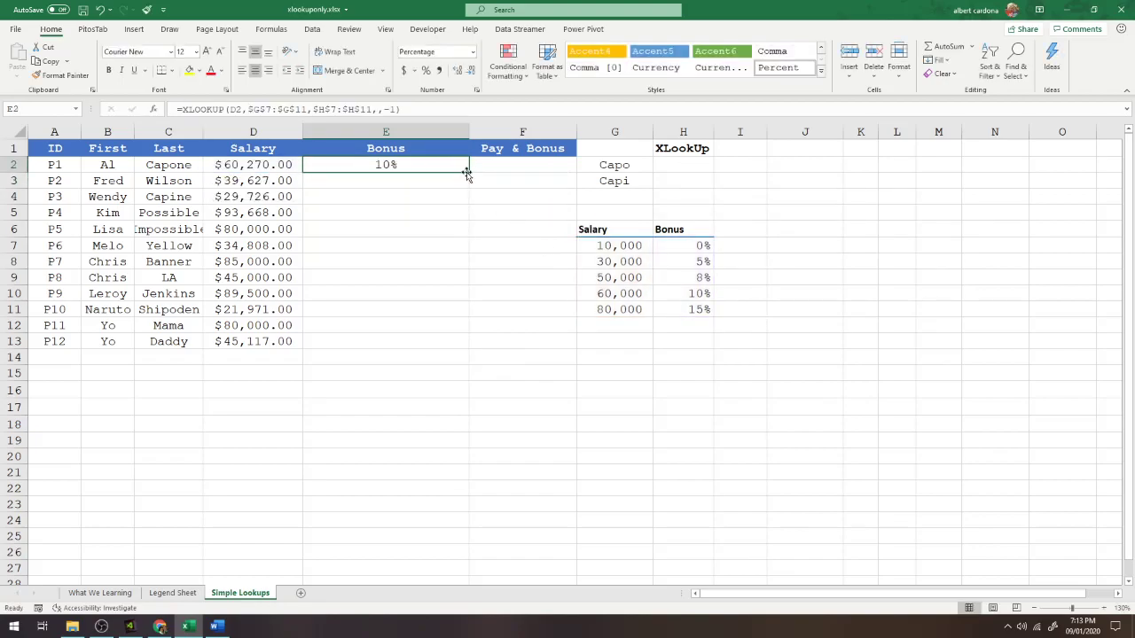
pyautogui.doubleClick(469, 131)
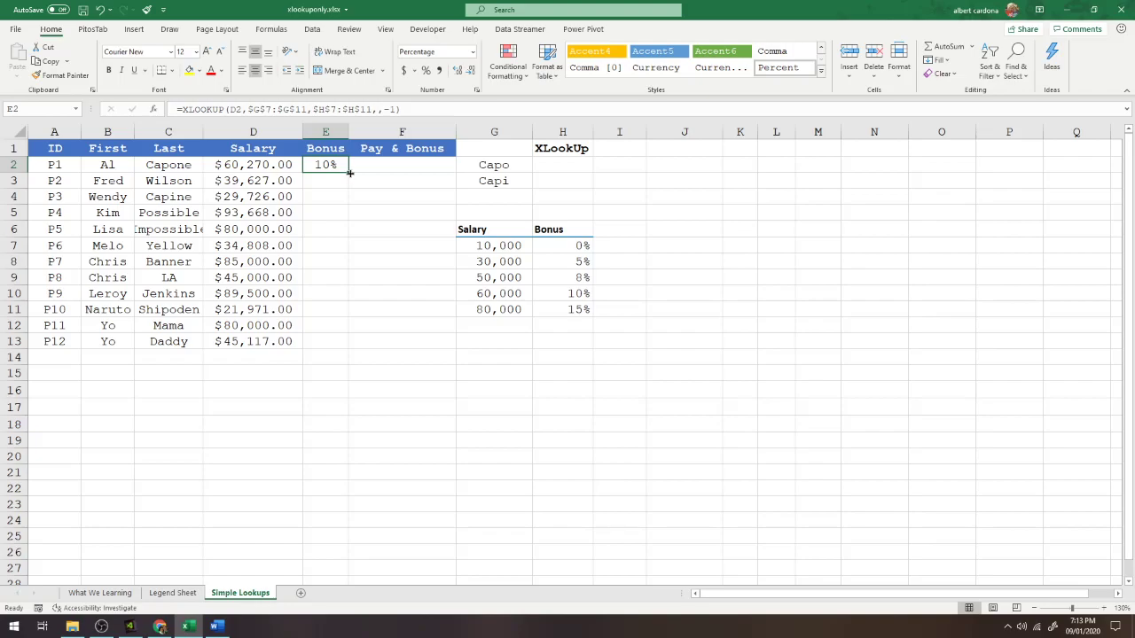
pyautogui.doubleClick(350, 173)
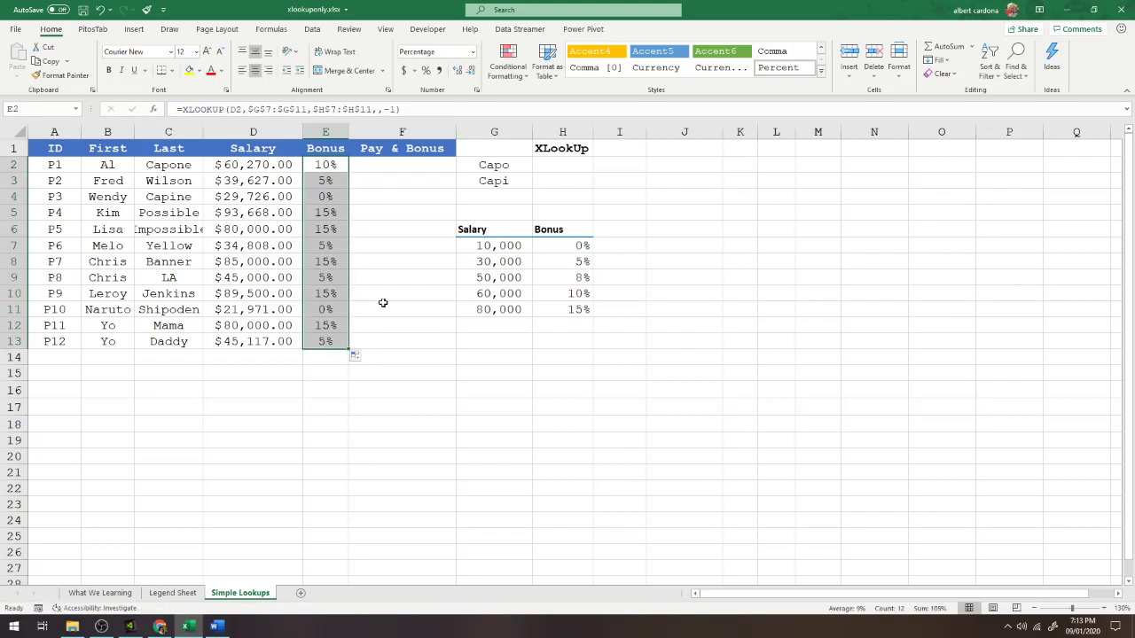
# - Remove the minus sign from the match mode in the XLOOKUP formula in E5
pyautogui.click(252, 216)
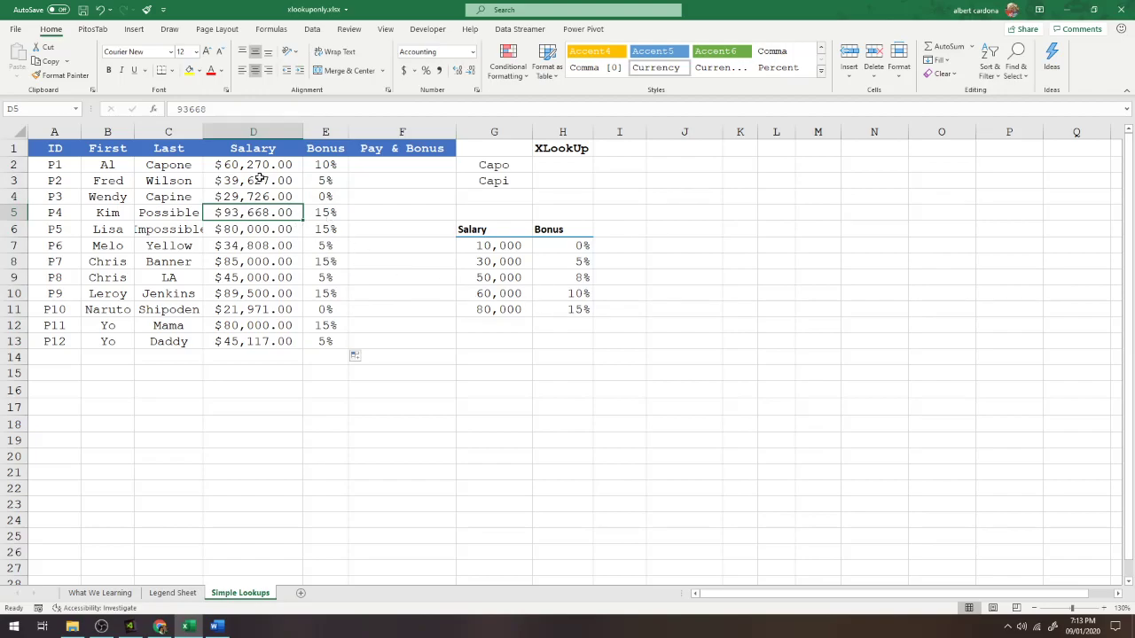
pyautogui.click(311, 212)
pyautogui.click(391, 111)
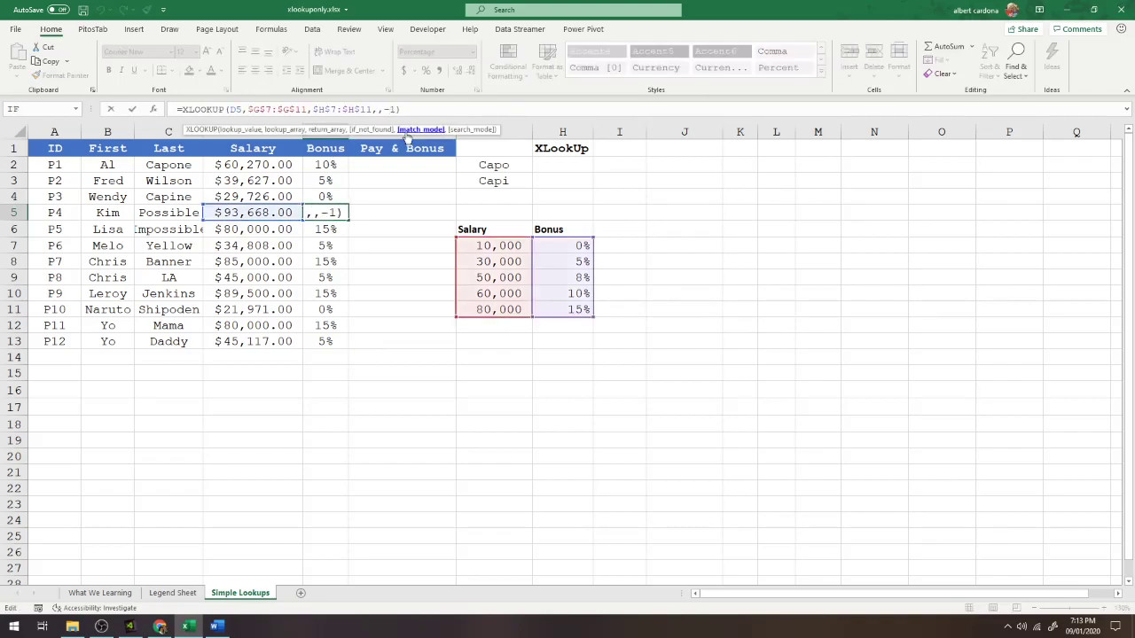
pyautogui.press('BackSpace')
pyautogui.press('Return')
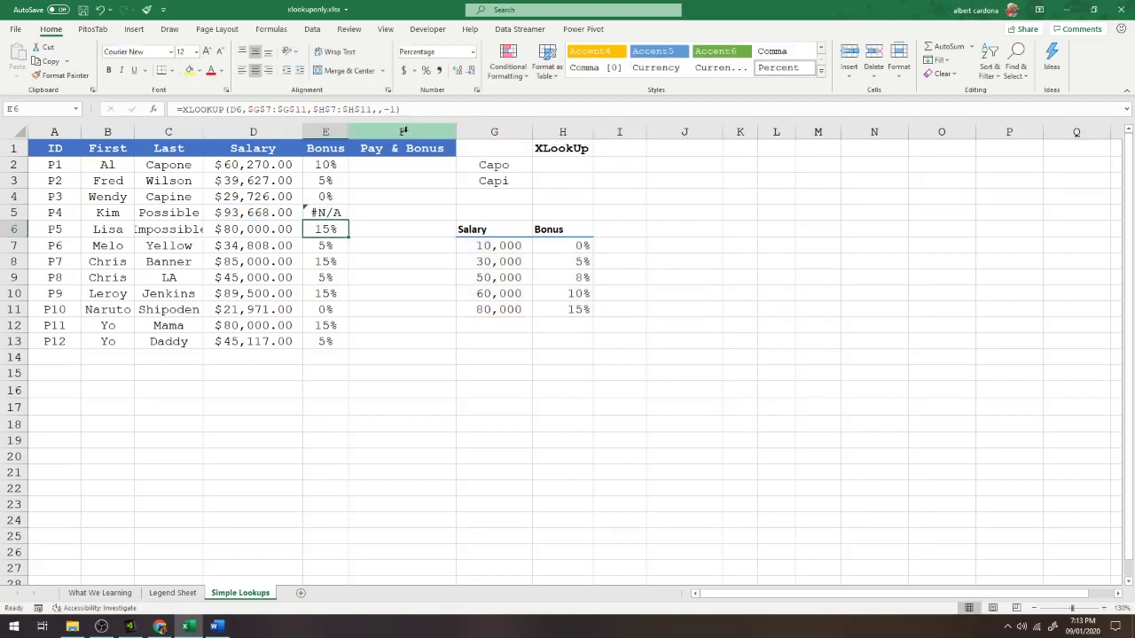
# - Change the match mode in the E5 XLOOKUP formula back to -1
pyautogui.click(337, 213)
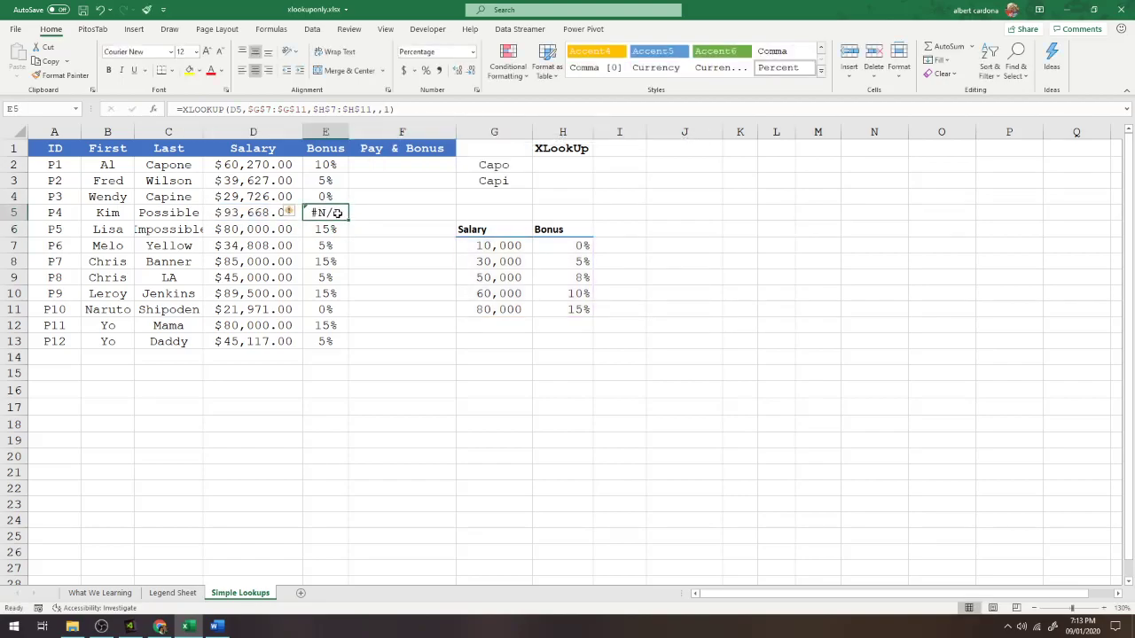
pyautogui.click(388, 108)
pyautogui.write('-')
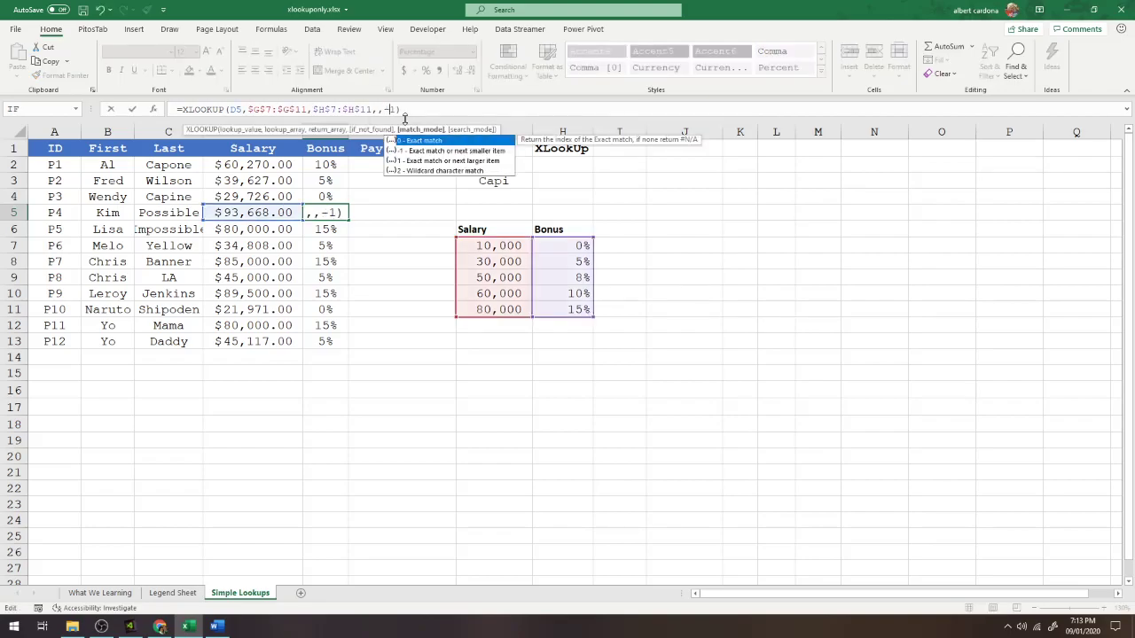
pyautogui.press('Return')
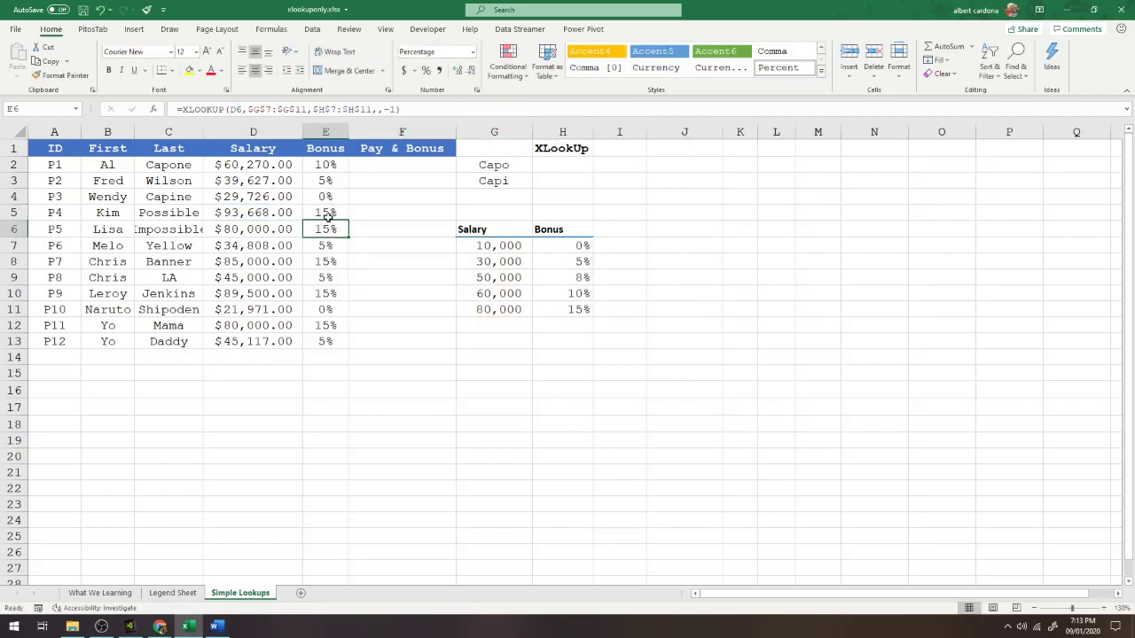
# - Set the salary in D2 to 59999 to test the bonus lookup just below the 60,000 threshold
pyautogui.click(252, 167)
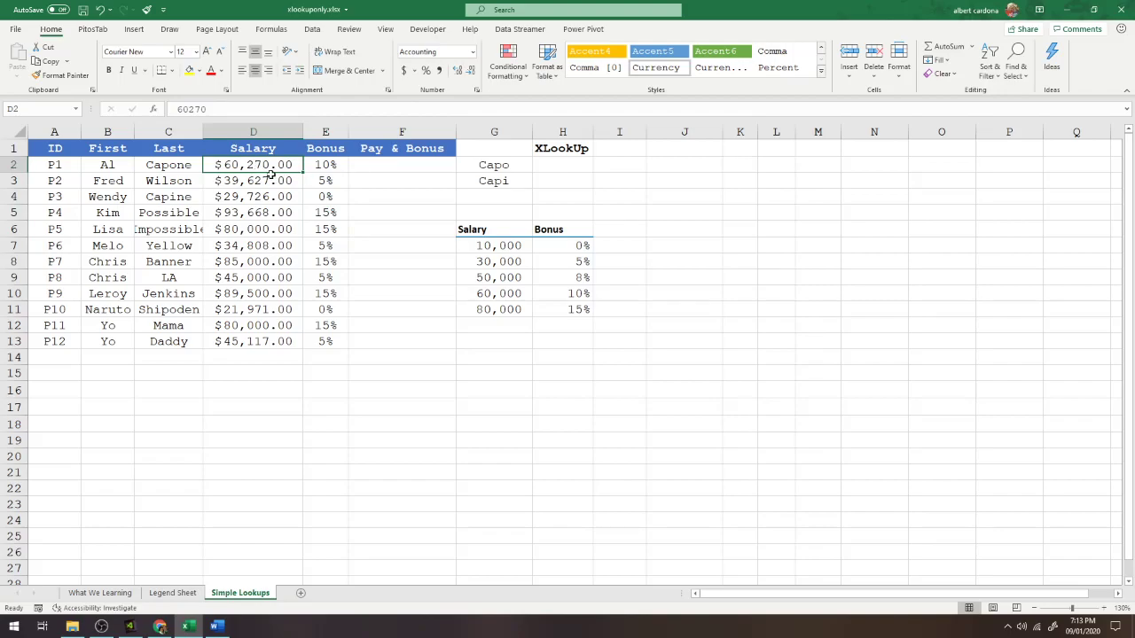
pyautogui.write('59999')
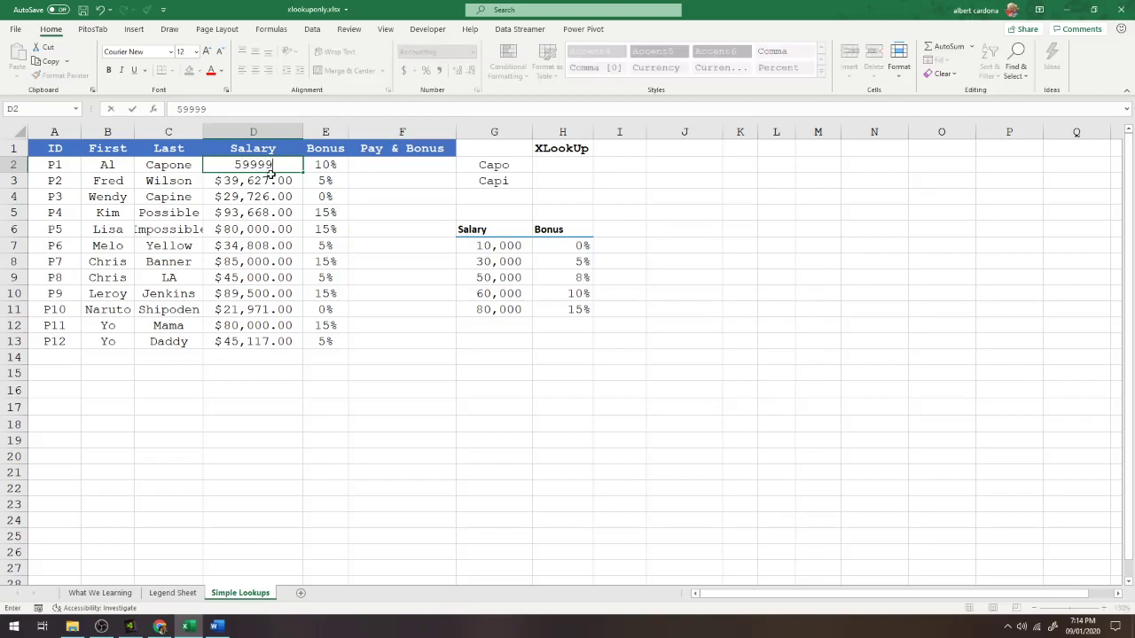
pyautogui.press('Return')
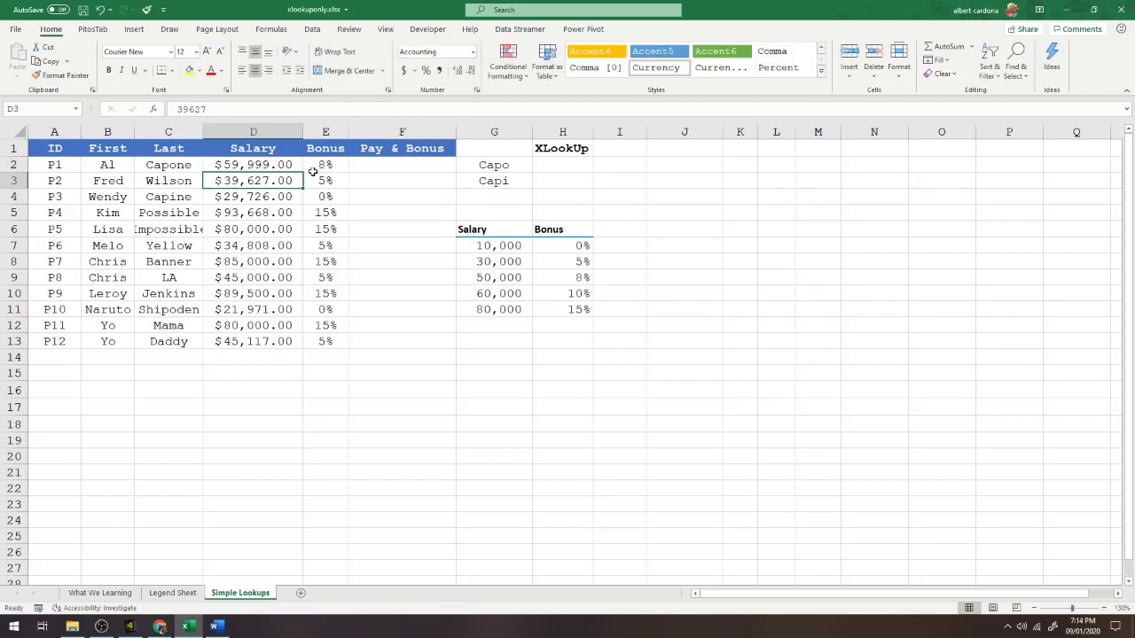
pyautogui.click(315, 171)
# - Set the salary in D2 to 60001 to test the bonus lookup just above the 60,000 threshold
pyautogui.click(255, 165)
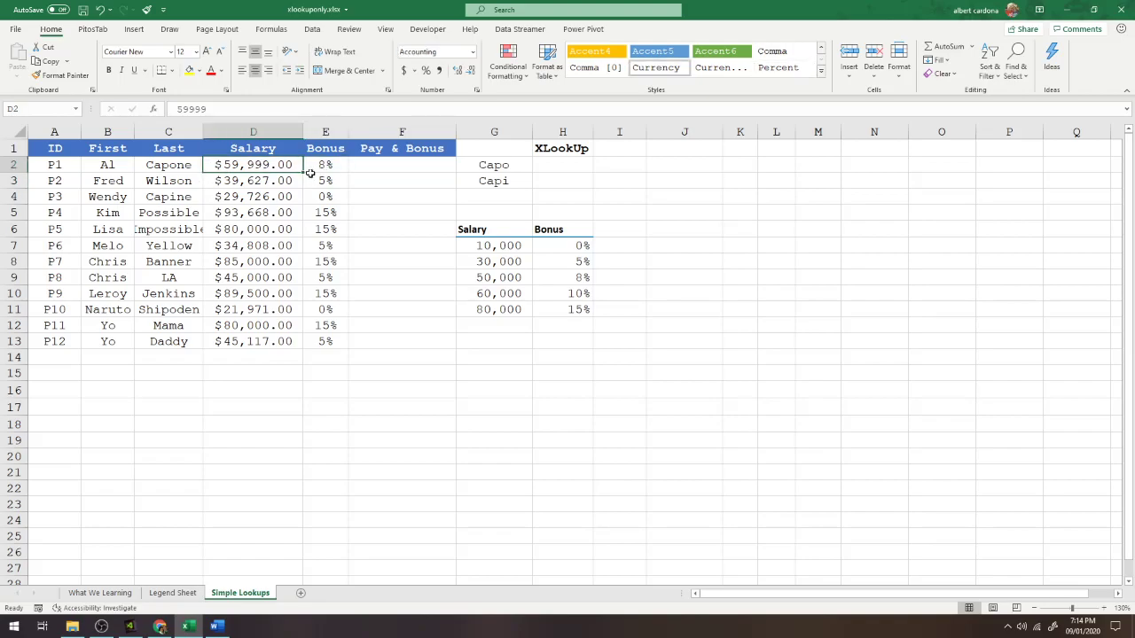
pyautogui.write('60,00')
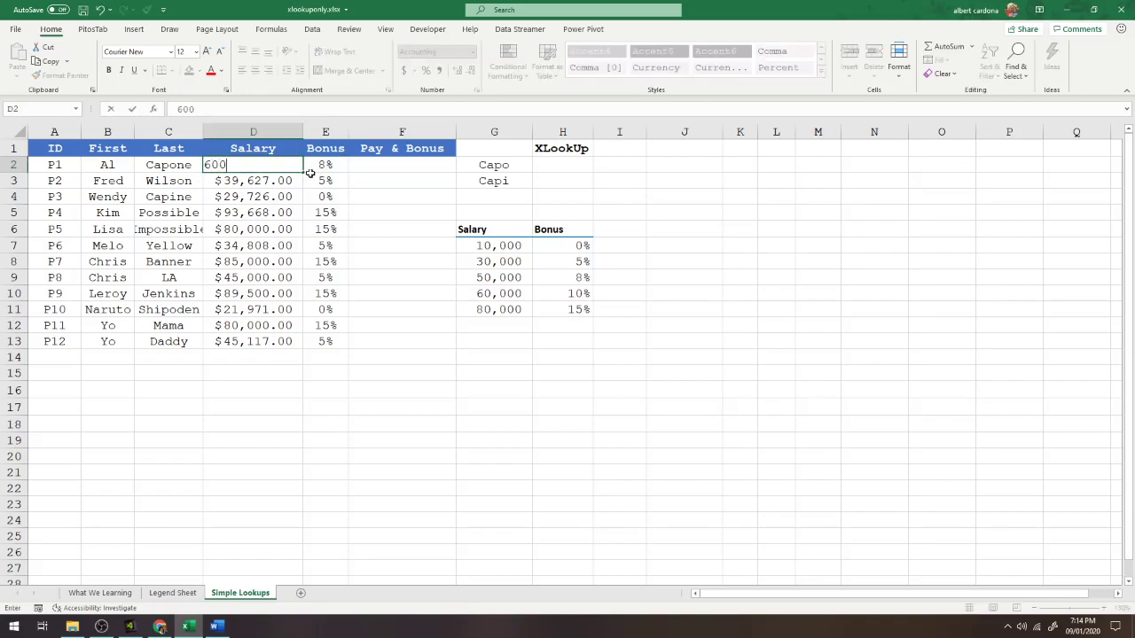
pyautogui.write('1')
pyautogui.press('Return')
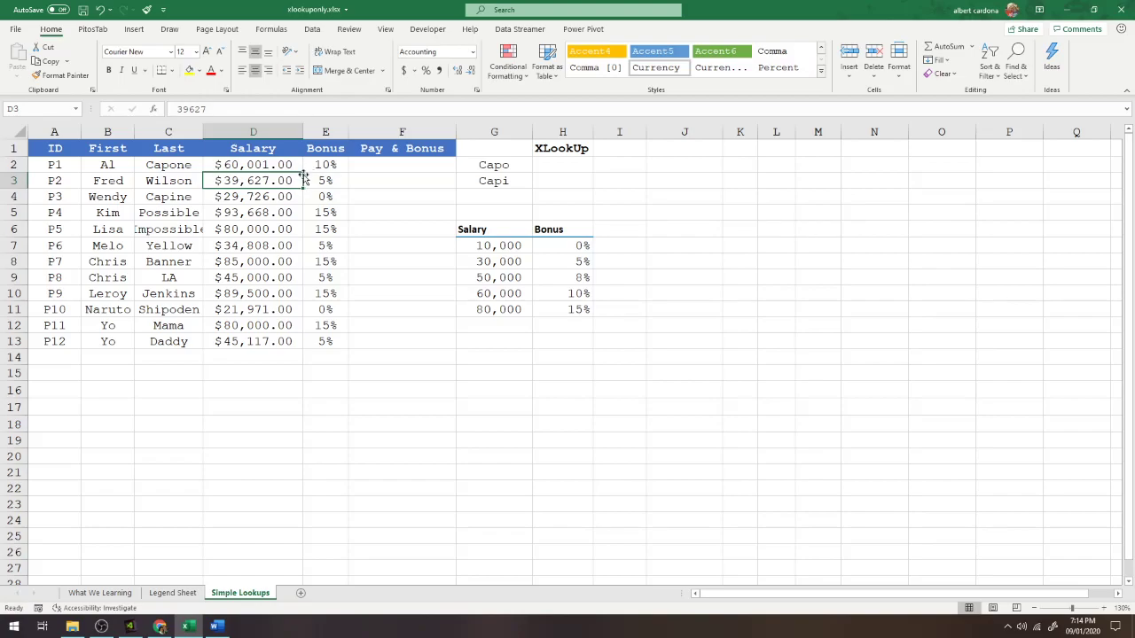
# - Undo the test changes to the salary in D2
pyautogui.hotkey('ctrl', 'z')
pyautogui.hotkey('ctrl', 'z')
pyautogui.hotkey('ctrl', 'z')
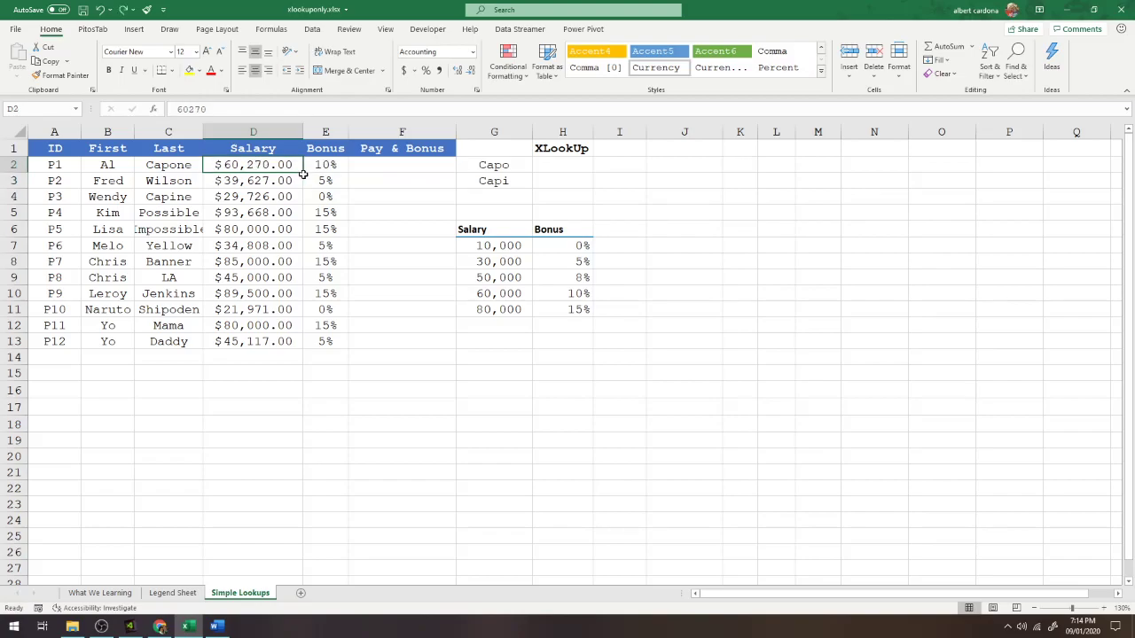
pyautogui.click(313, 162)
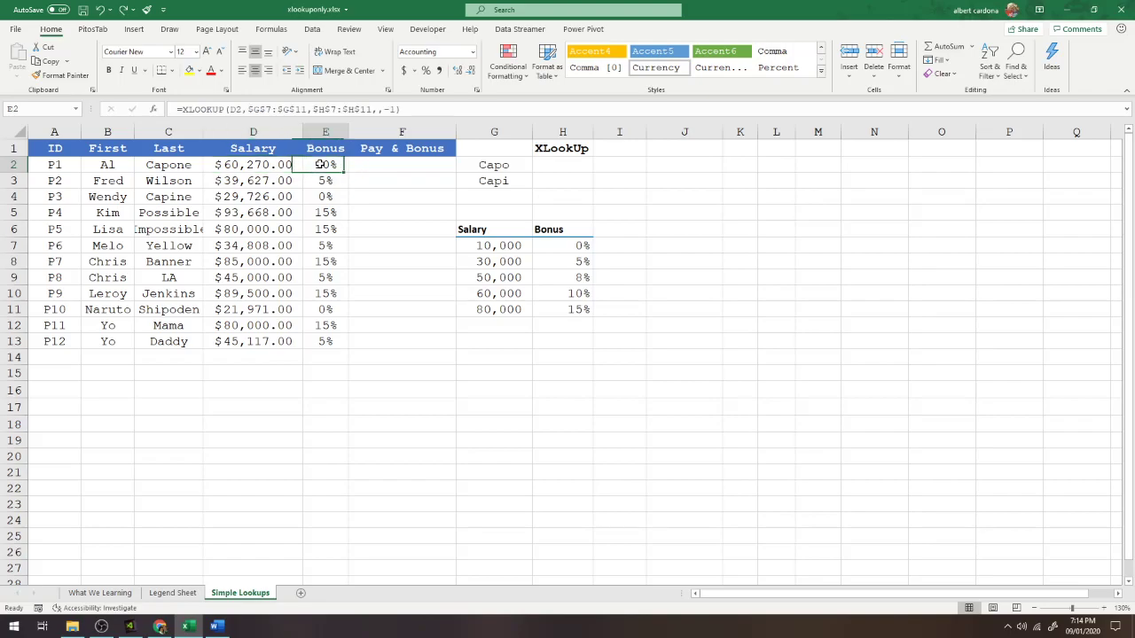
# - Enter a formula in F2 that multiplies the salary in D2 by the bonus percentage in E2
pyautogui.click(383, 167)
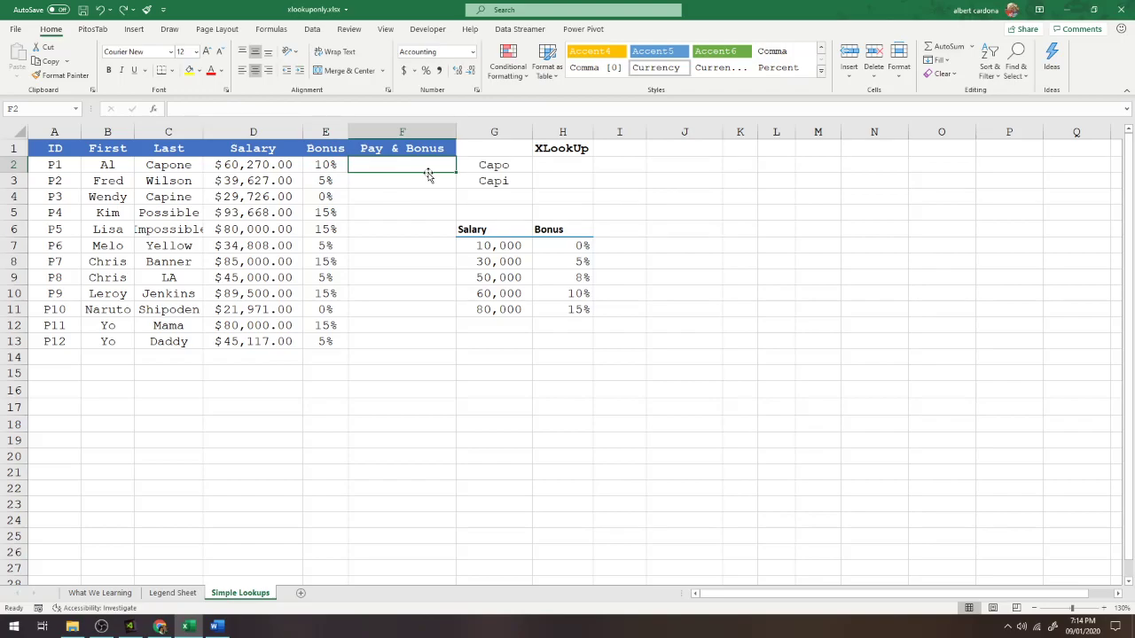
pyautogui.write('=')
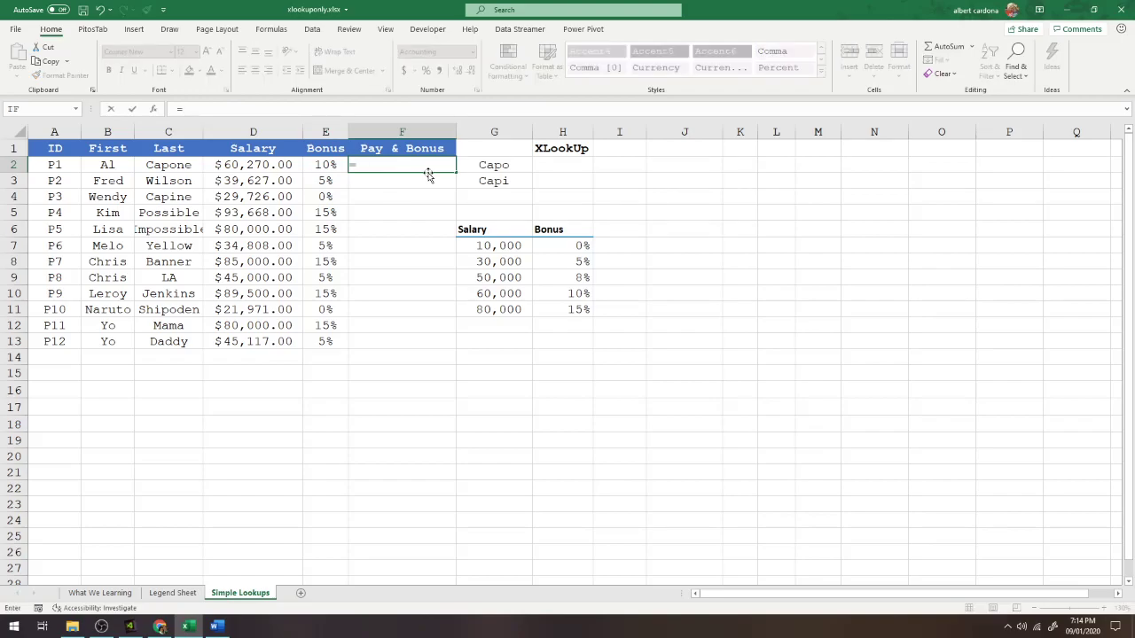
pyautogui.click(268, 165)
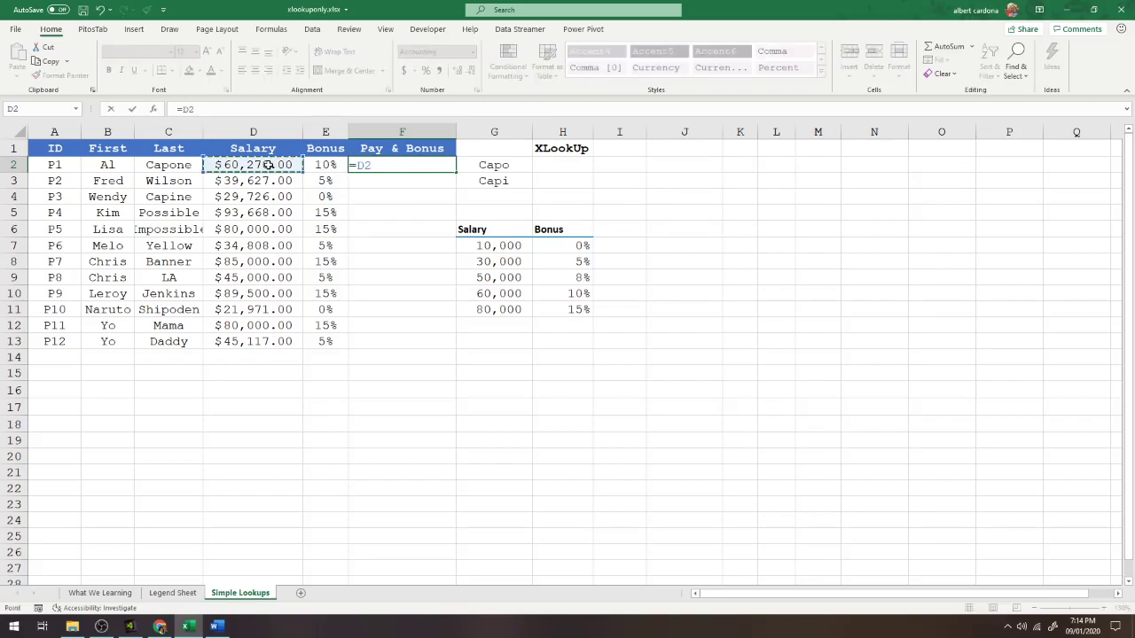
pyautogui.write('*')
pyautogui.click(320, 164)
pyautogui.press('Return')
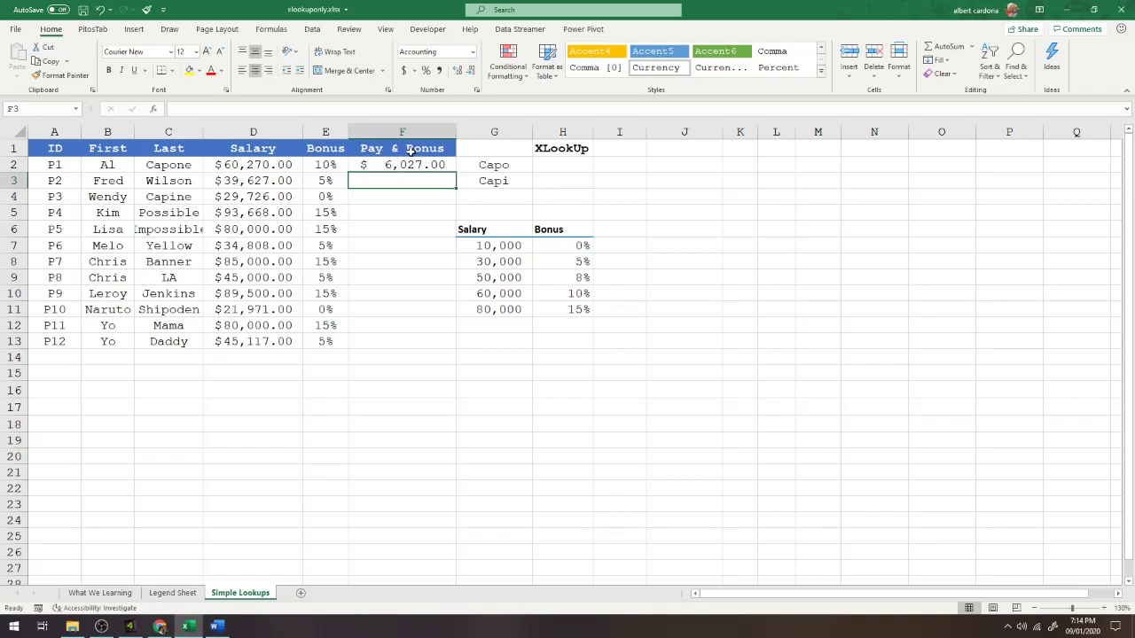
# - Extend the F2 formula to =D2*E2+D2 so it adds the salary to the bonus amount
pyautogui.click(374, 165)
pyautogui.click(261, 109)
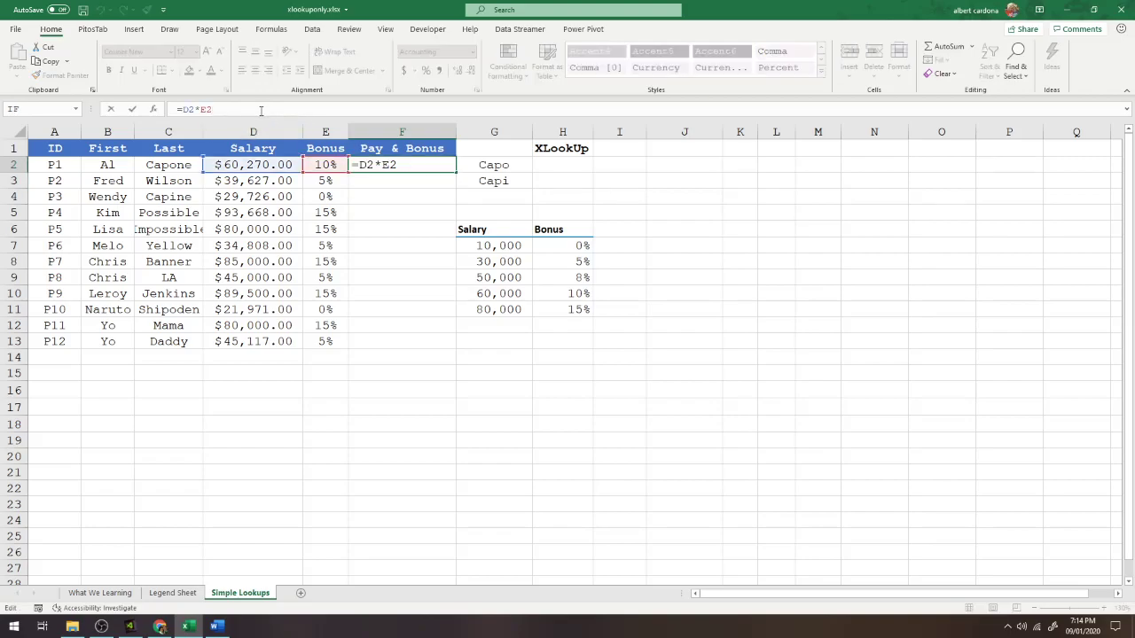
pyautogui.write('+')
pyautogui.click(217, 165)
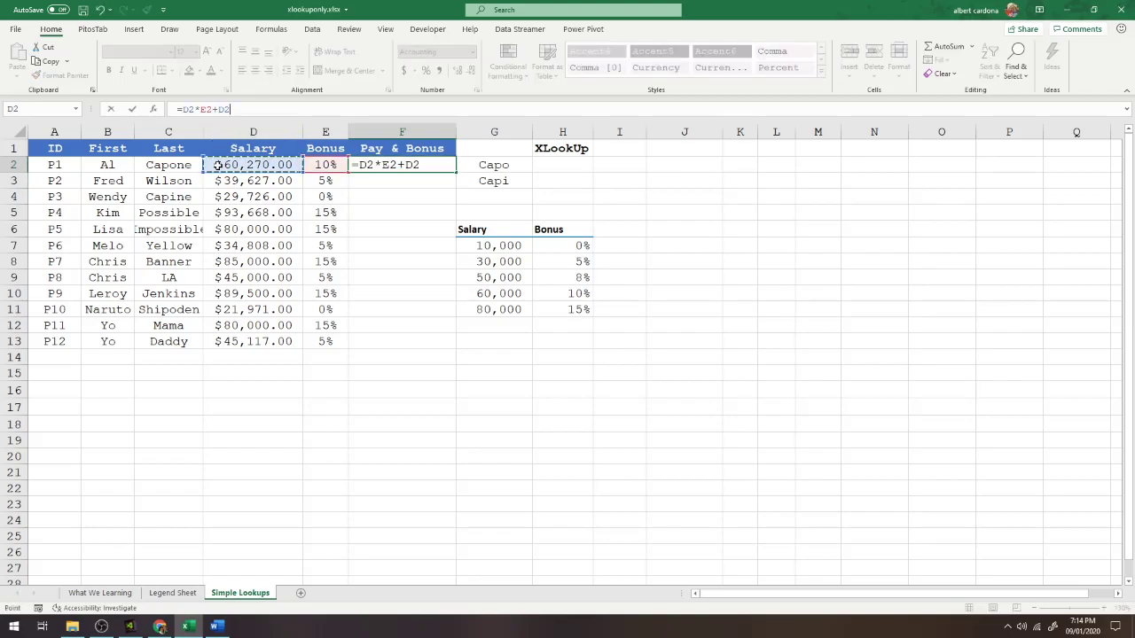
pyautogui.press('Return')
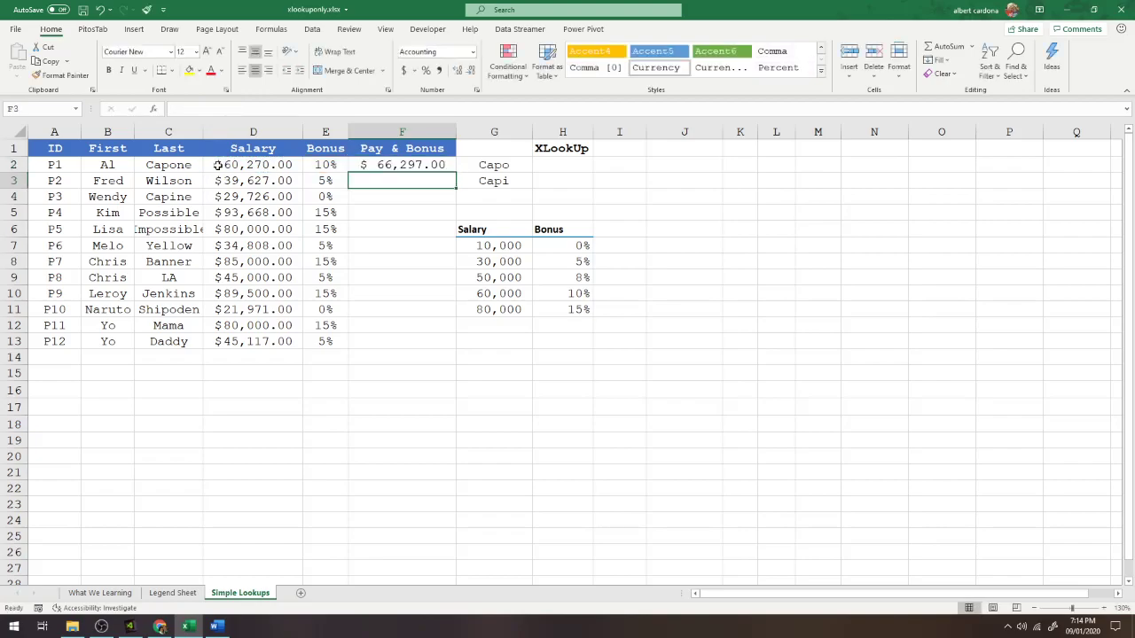
# - Fill the Pay & Bonus formula from F2 down through F13
pyautogui.click(439, 169)
pyautogui.doubleClick(455, 173)
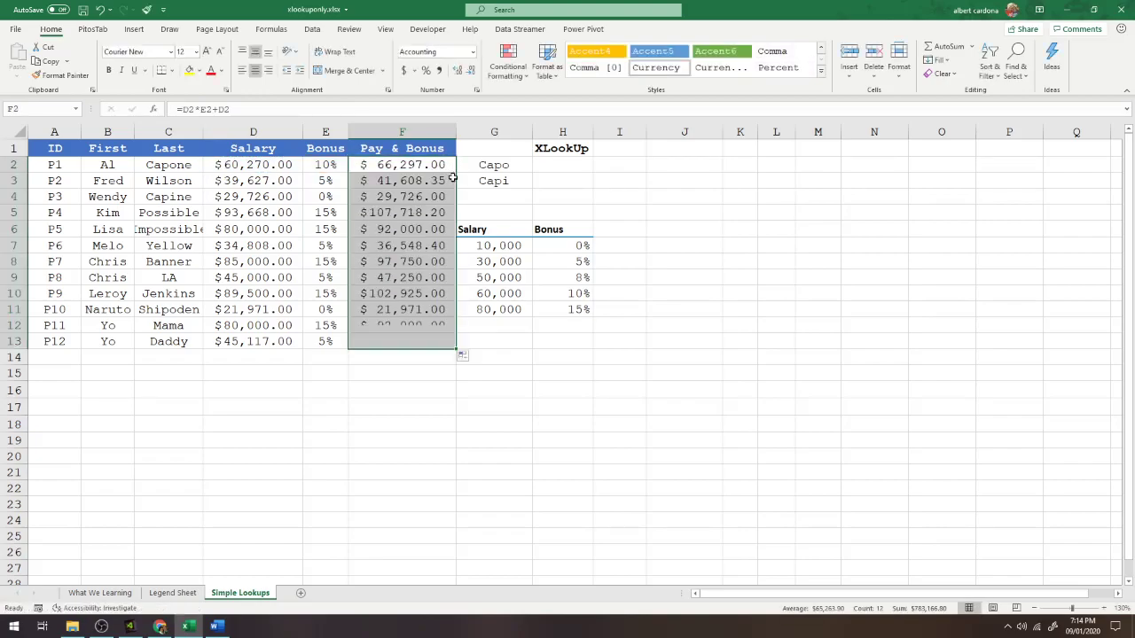
pyautogui.click(656, 310)
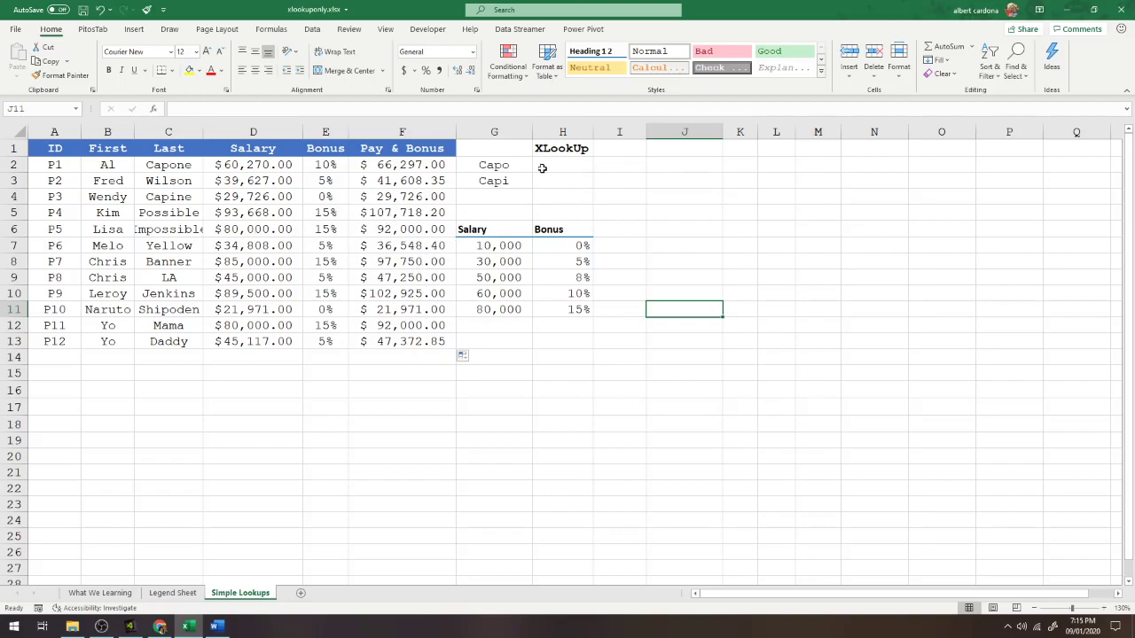
# - Replace the entry in C6 of the Last column with Pizza
pyautogui.click(539, 166)
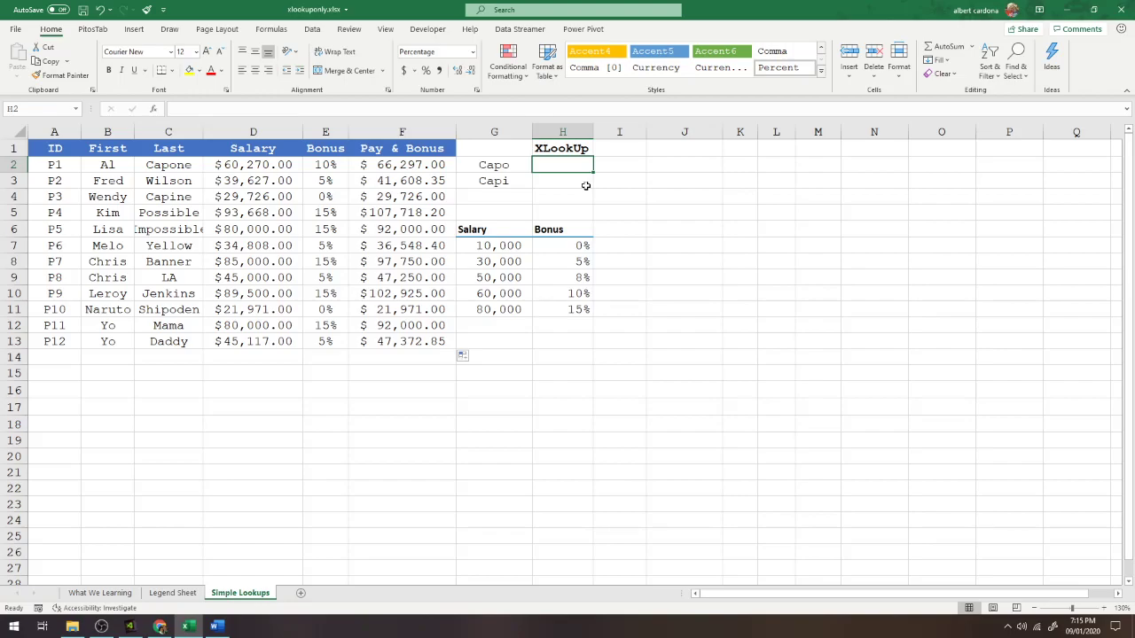
pyautogui.click(189, 229)
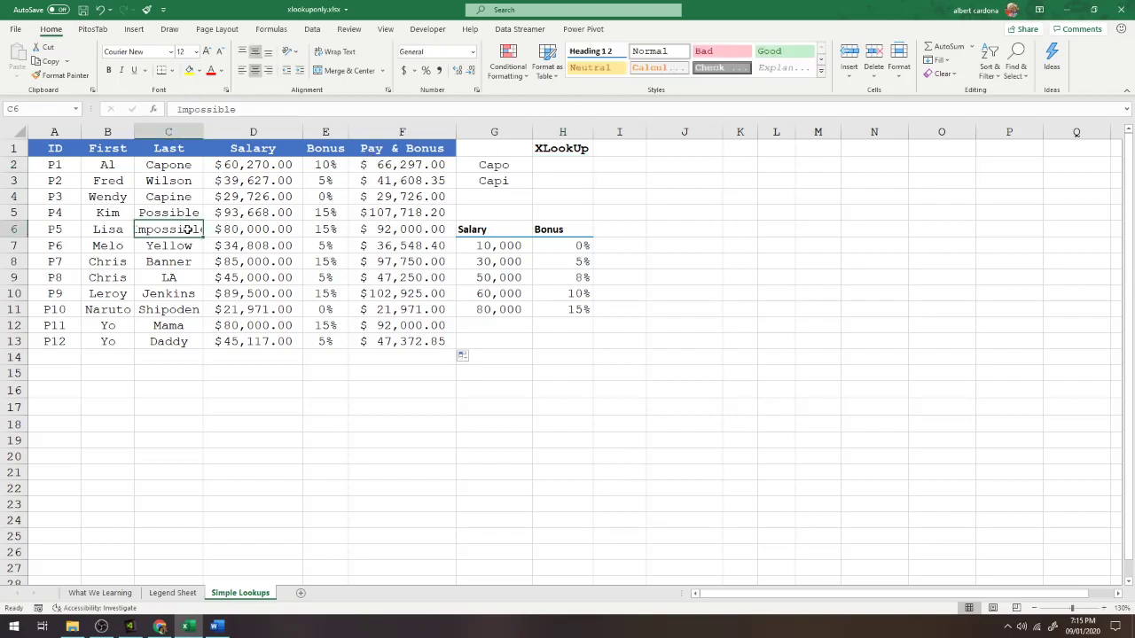
pyautogui.write('Pizza')
pyautogui.press('Return')
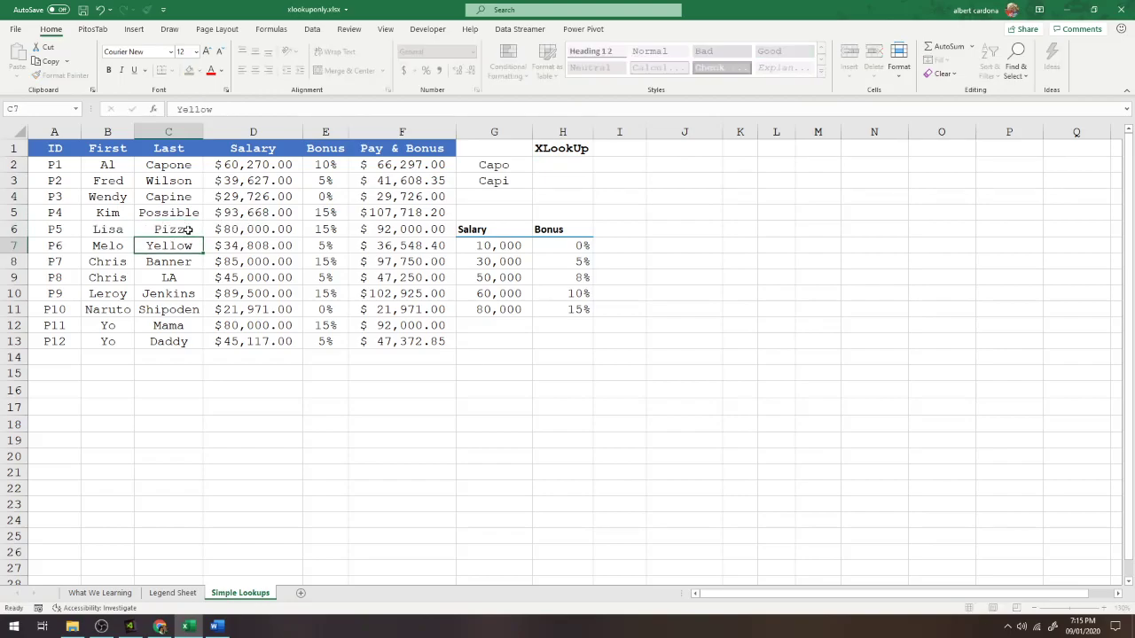
pyautogui.click(189, 230)
pyautogui.click(252, 110)
pyautogui.press('BackSpace')
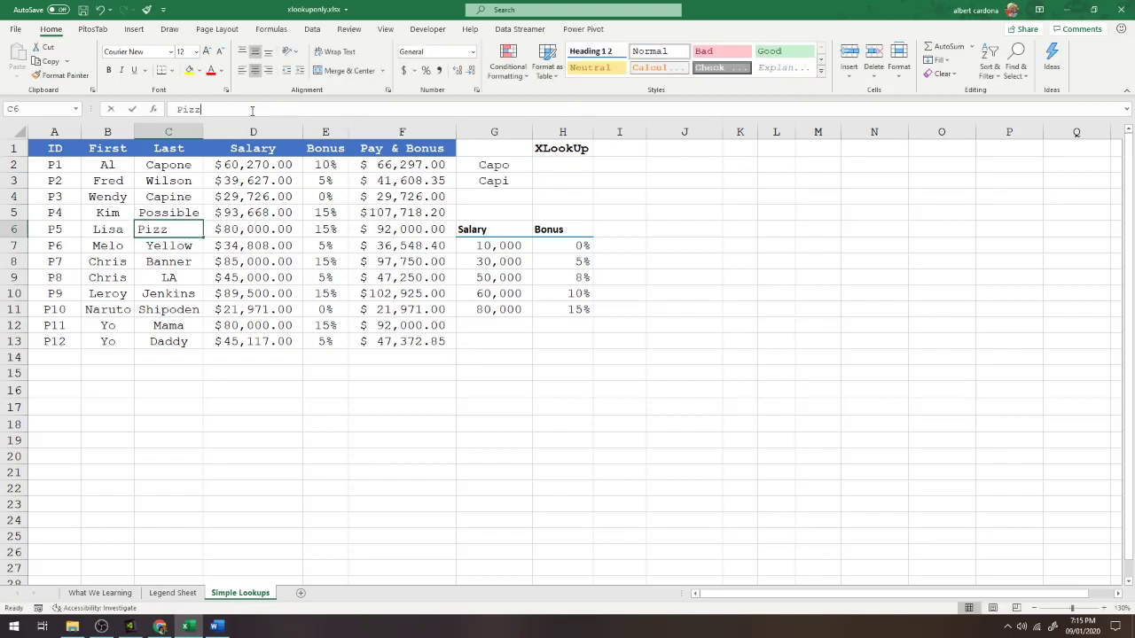
pyautogui.write('a')
pyautogui.press('Return')
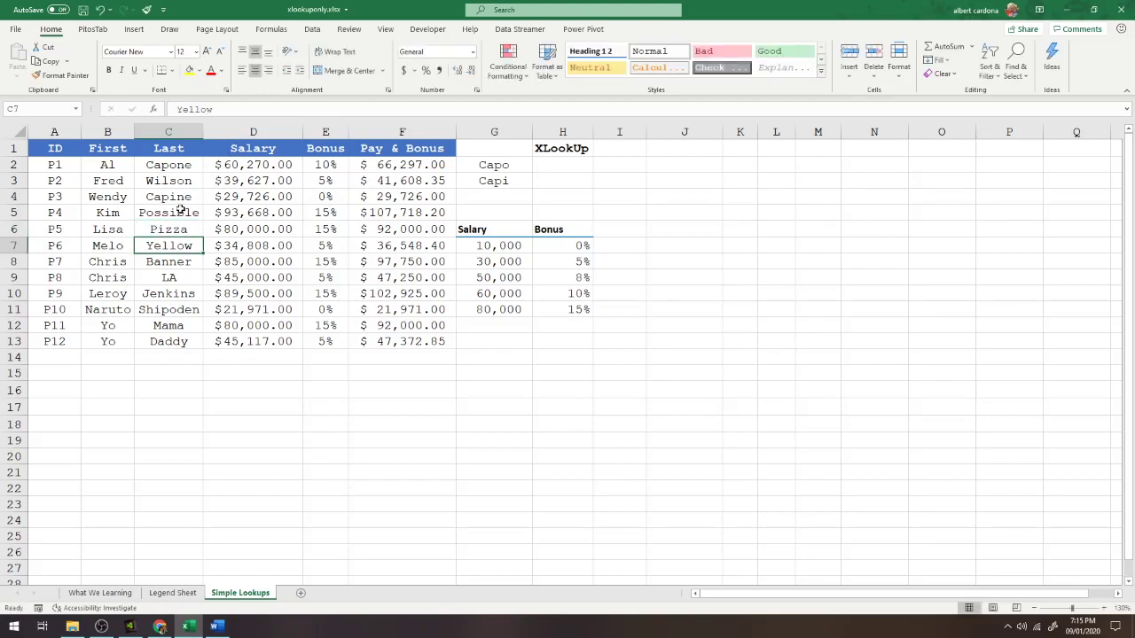
# - Start an XLOOKUP formula in H2 with the wildcard lookup value G2&"*" for the partial last name
pyautogui.click(190, 168)
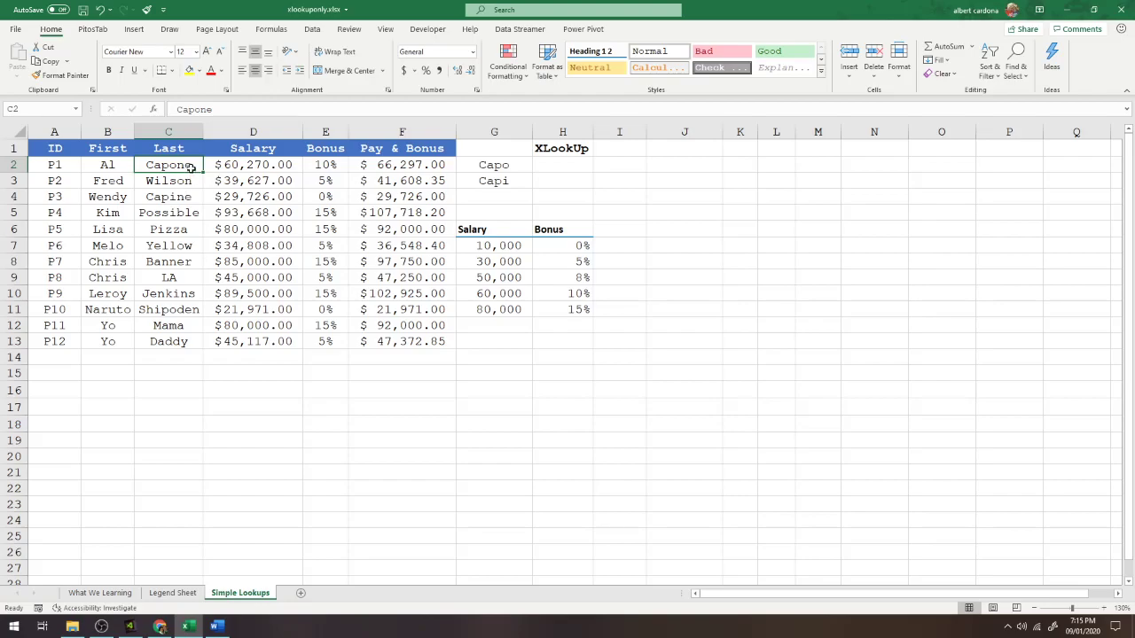
pyautogui.click(516, 169)
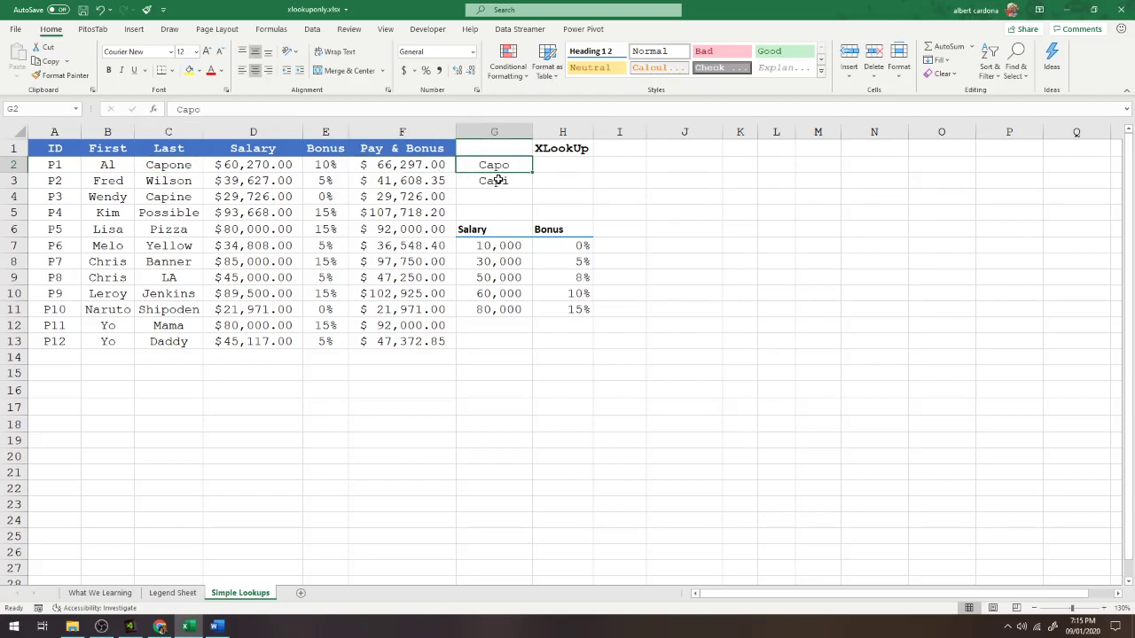
pyautogui.click(506, 182)
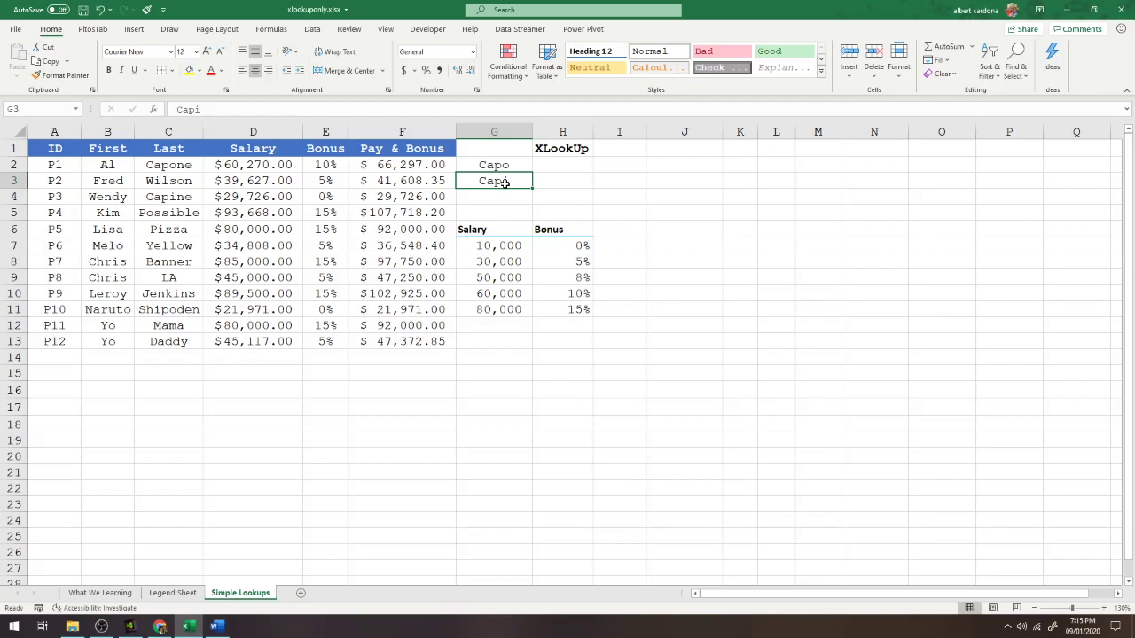
pyautogui.click(550, 164)
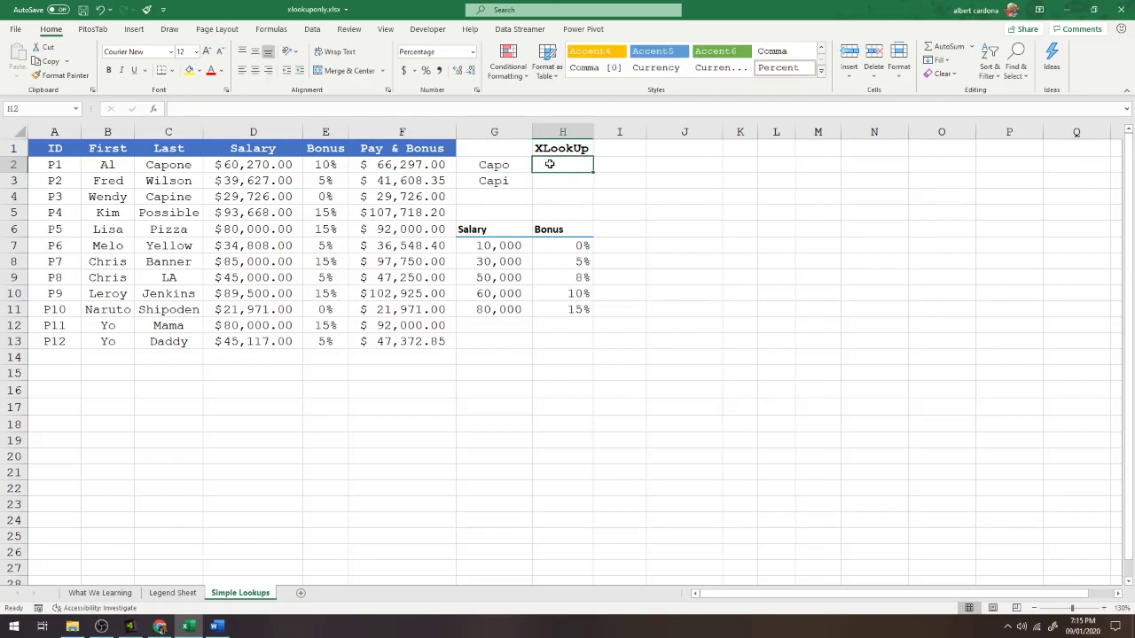
pyautogui.write('=')
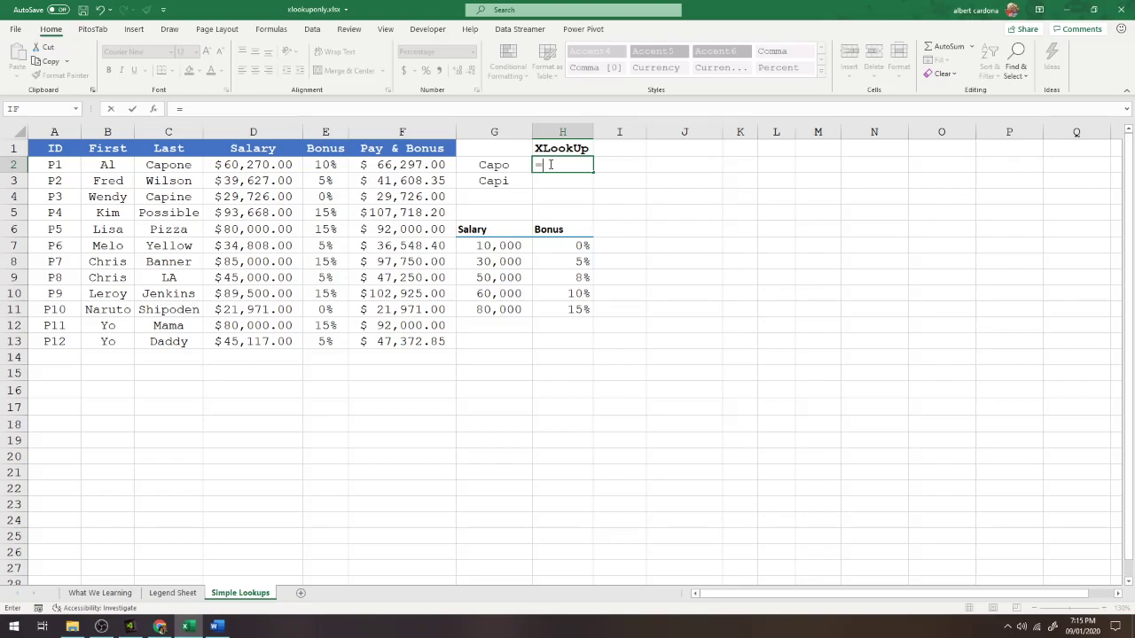
pyautogui.write('XLOOKUP(')
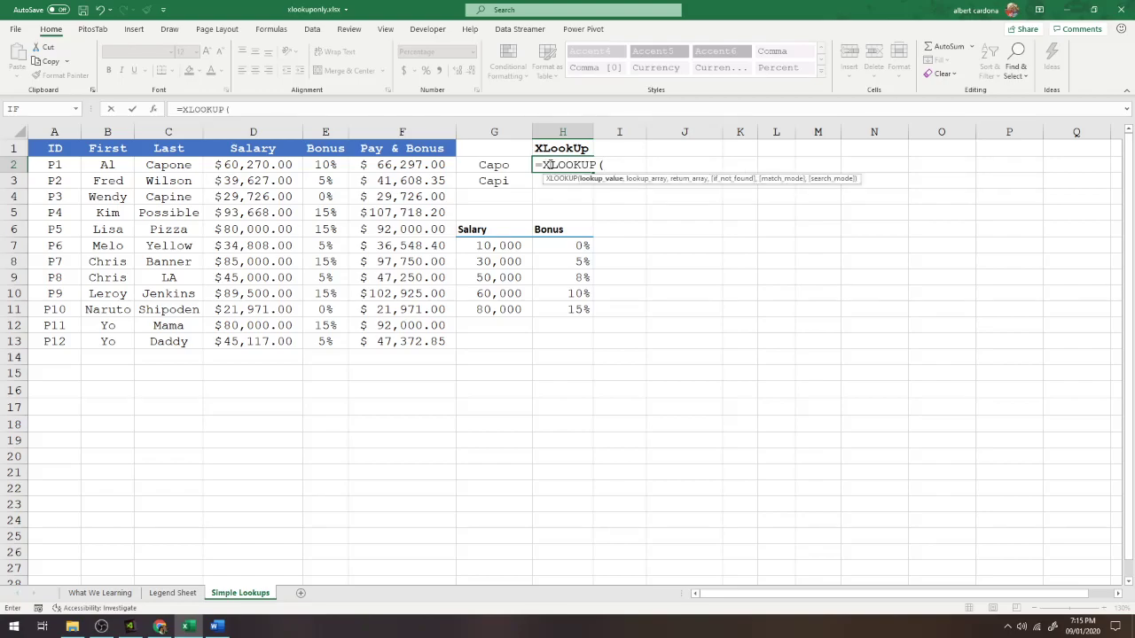
pyautogui.click(490, 166)
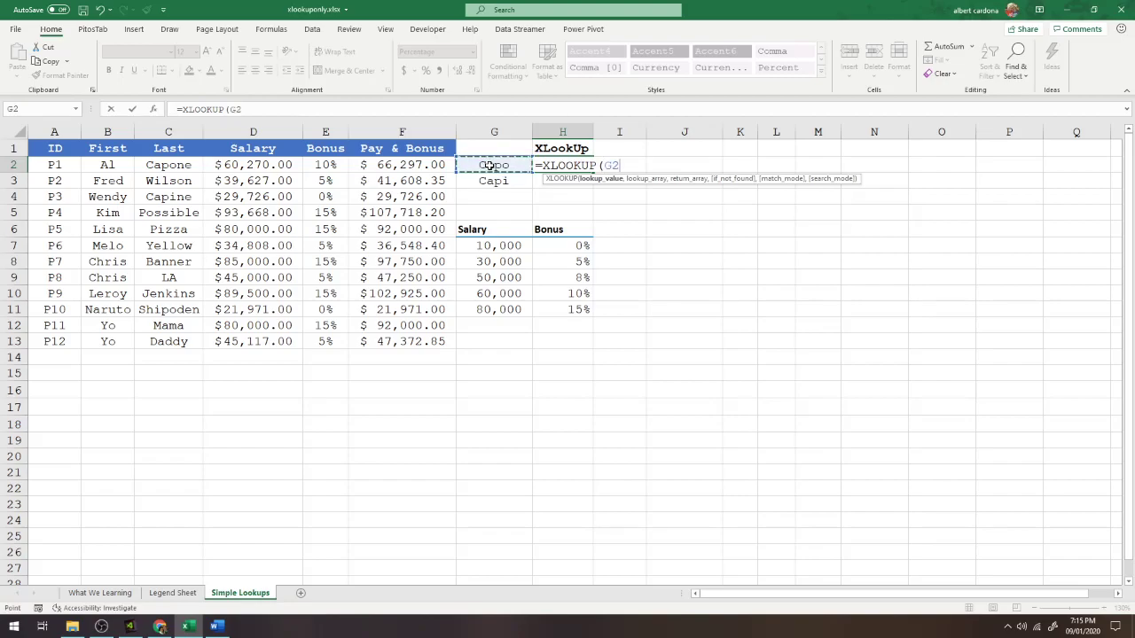
pyautogui.write('&')
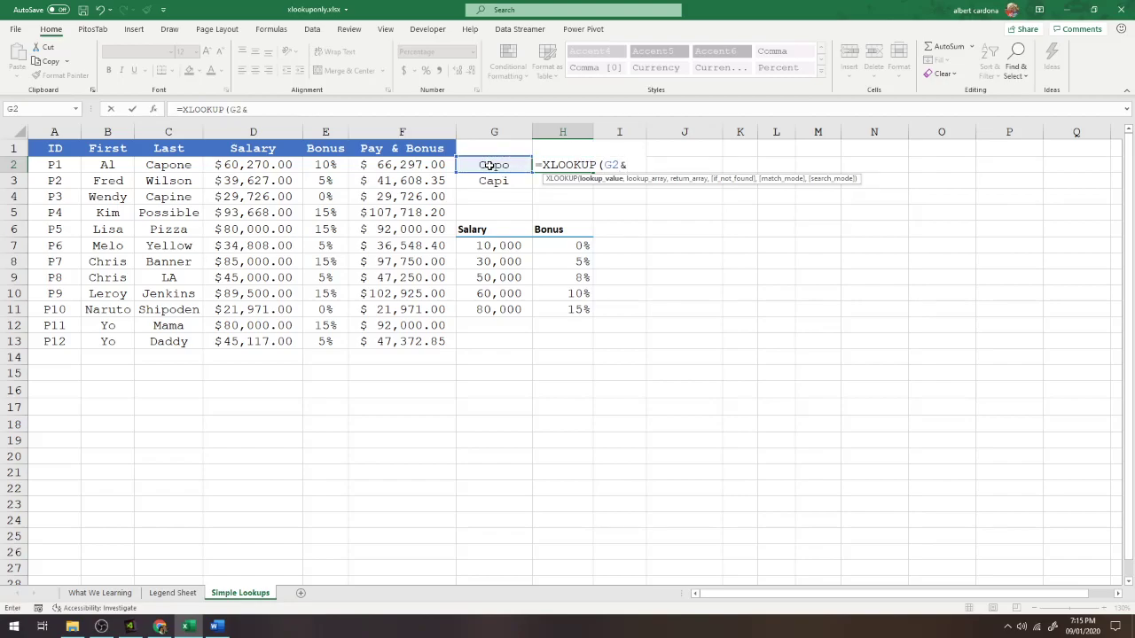
pyautogui.write('"*"')
pyautogui.write(',')
# - Complete the XLOOKUP in H2 with C2:C13 as the lookup array and B2:B13 as the return array
pyautogui.moveTo(174, 166); pyautogui.dragTo(161, 335)
pyautogui.write(',')
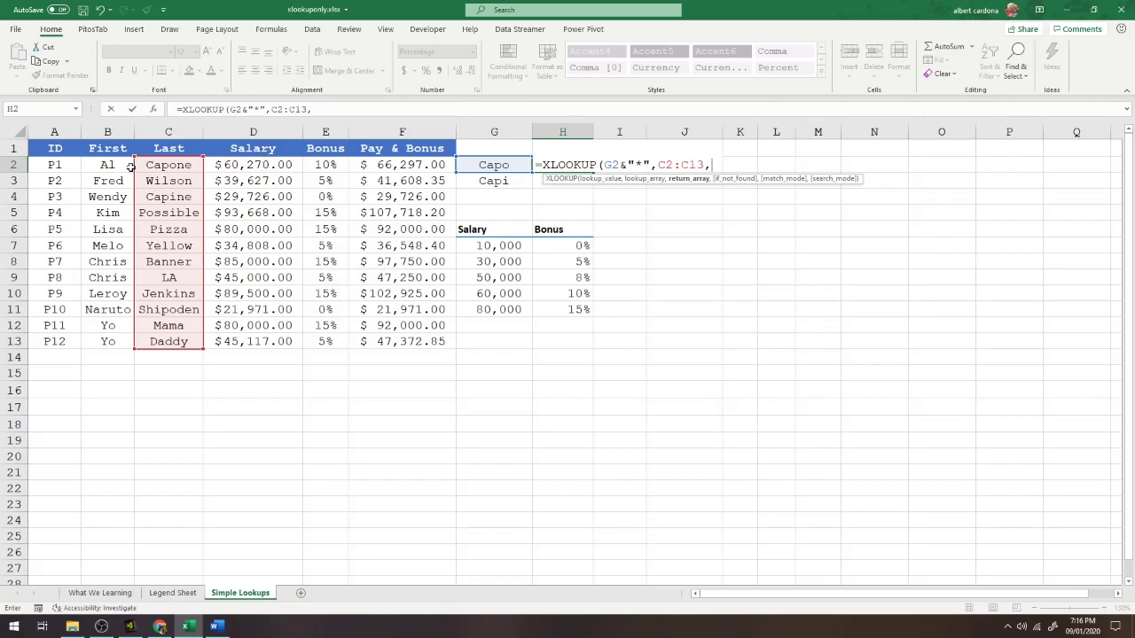
pyautogui.click(101, 165)
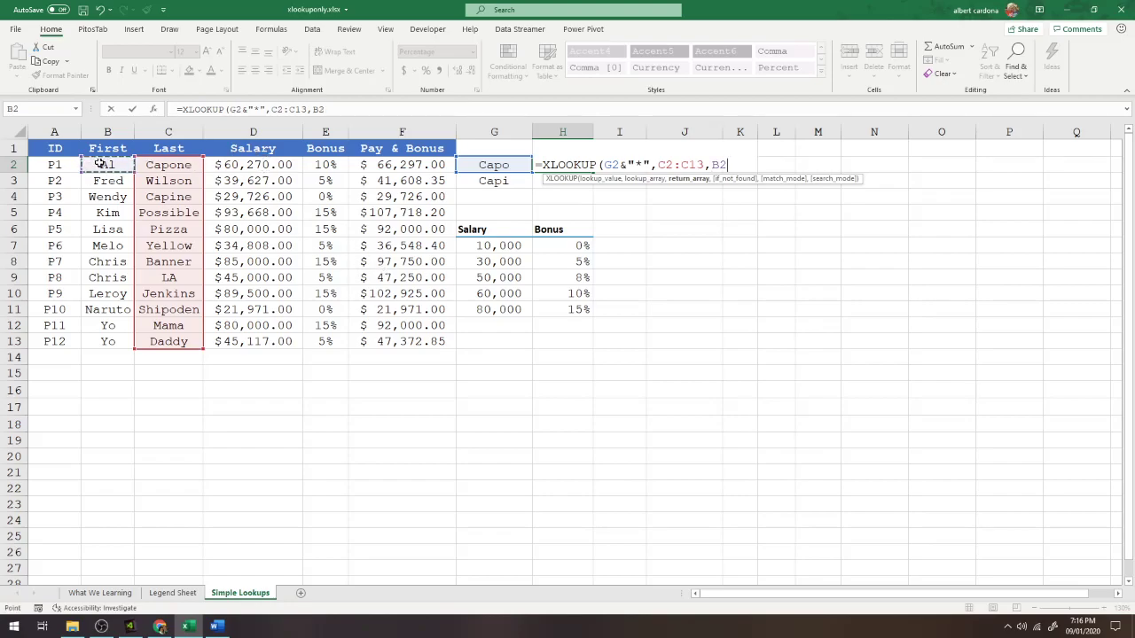
pyautogui.hotkey('ctrl', 'shift', 'Down')
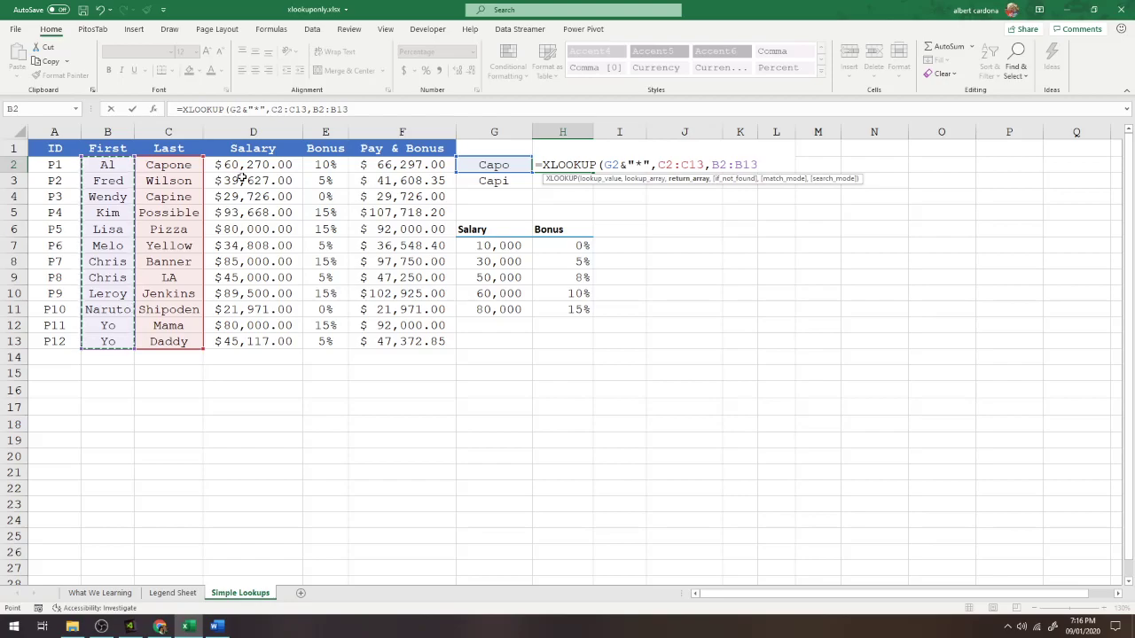
pyautogui.press('Return')
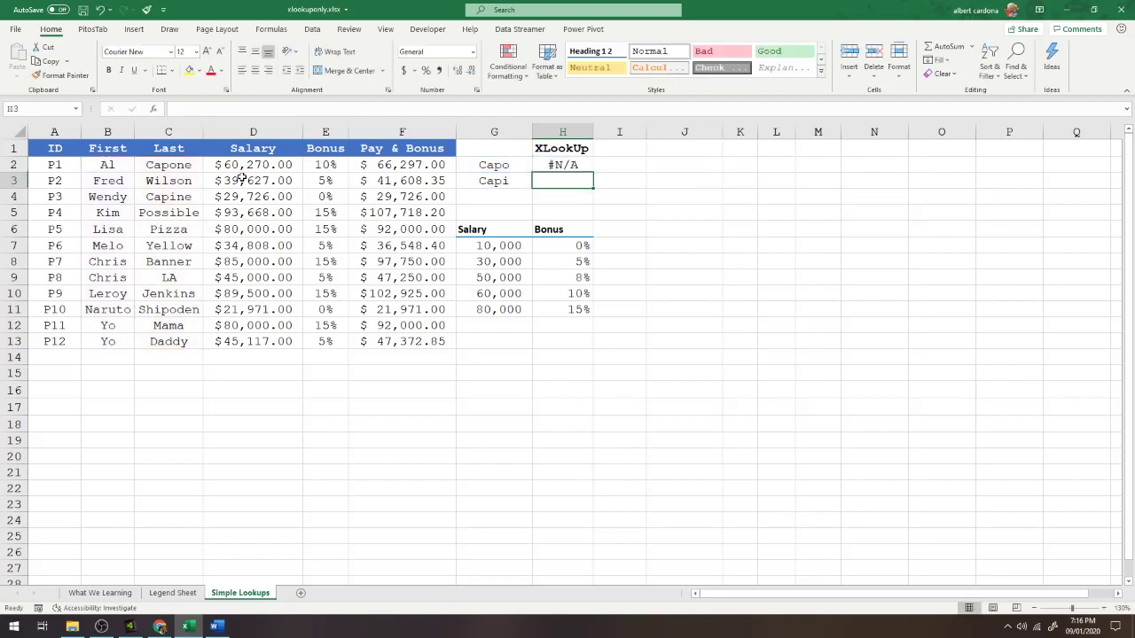
# - Extend the H2 XLOOKUP with match mode 2 for wildcard matching, leaving the if_not_found argument empty
pyautogui.click(564, 163)
pyautogui.click(354, 109)
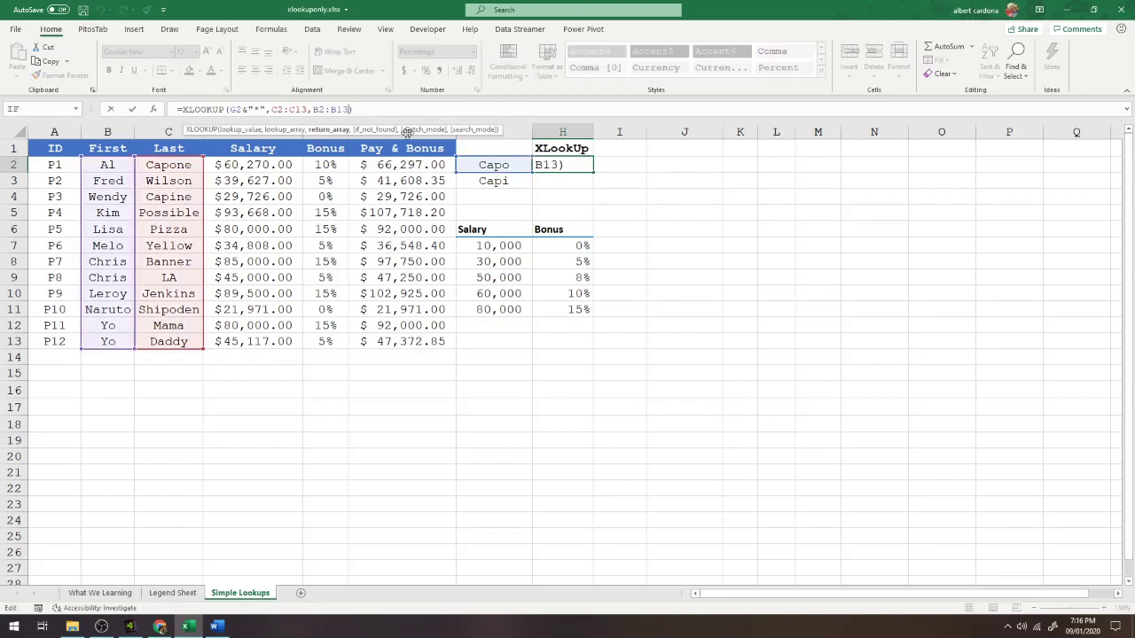
pyautogui.write(',')
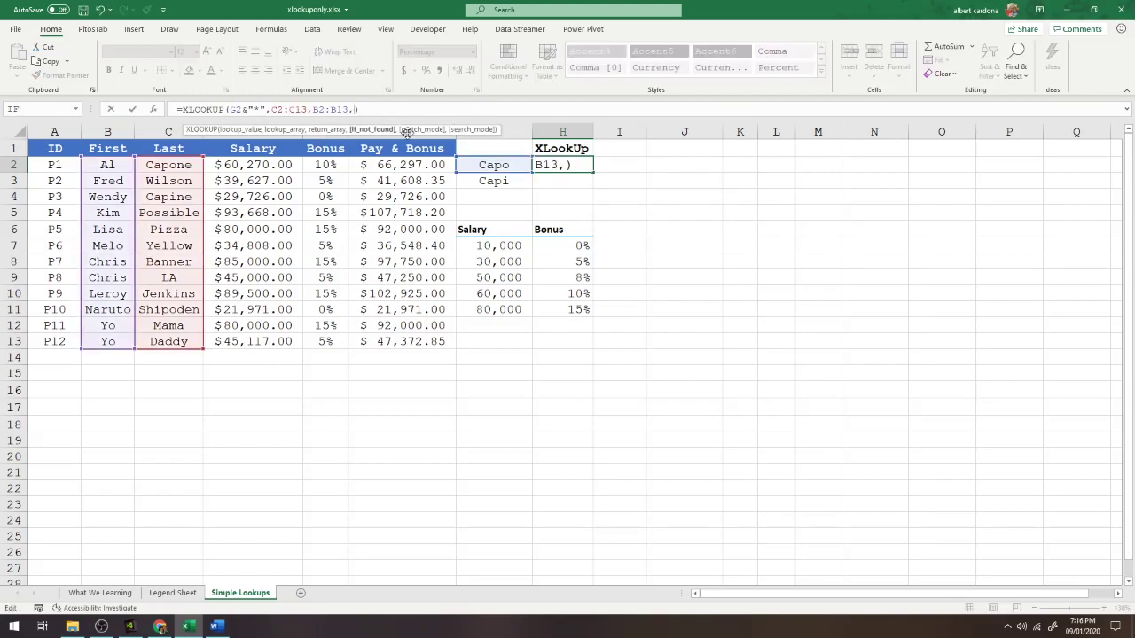
pyautogui.write(',2')
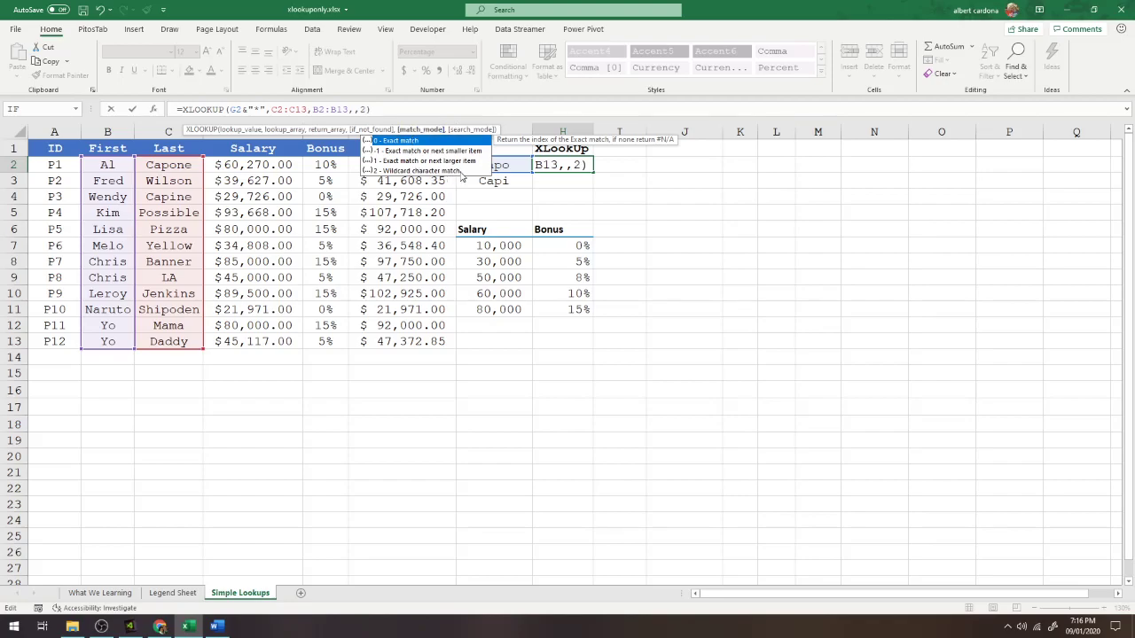
pyautogui.press('Return')
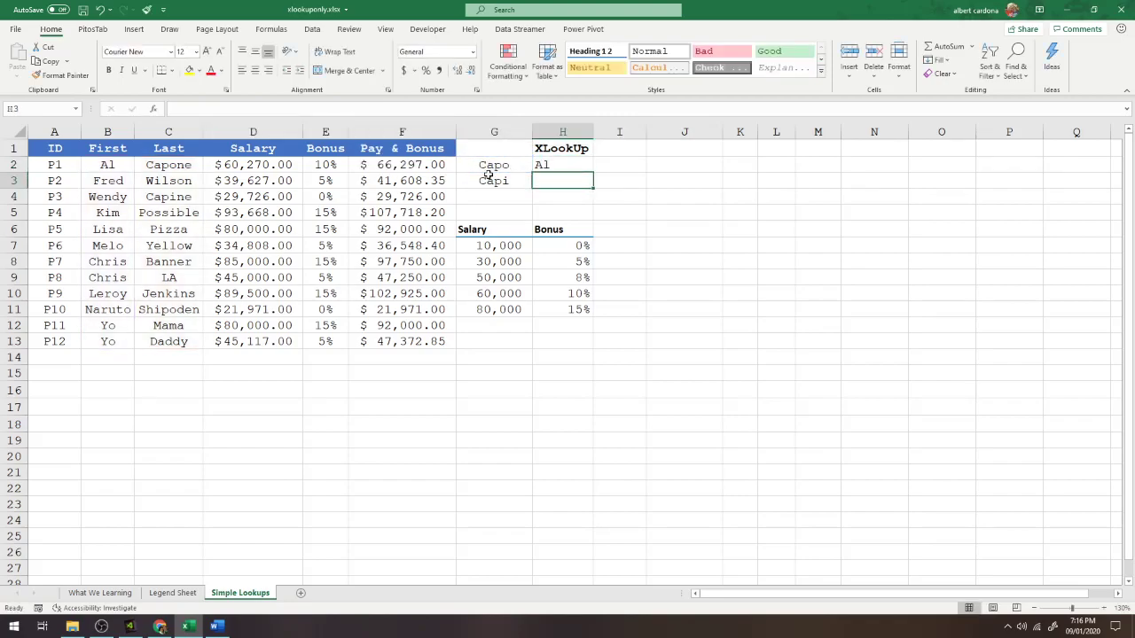
# - Try the spill reference G2# in place of G2 in the lookup value of the H2 formula
pyautogui.click(575, 164)
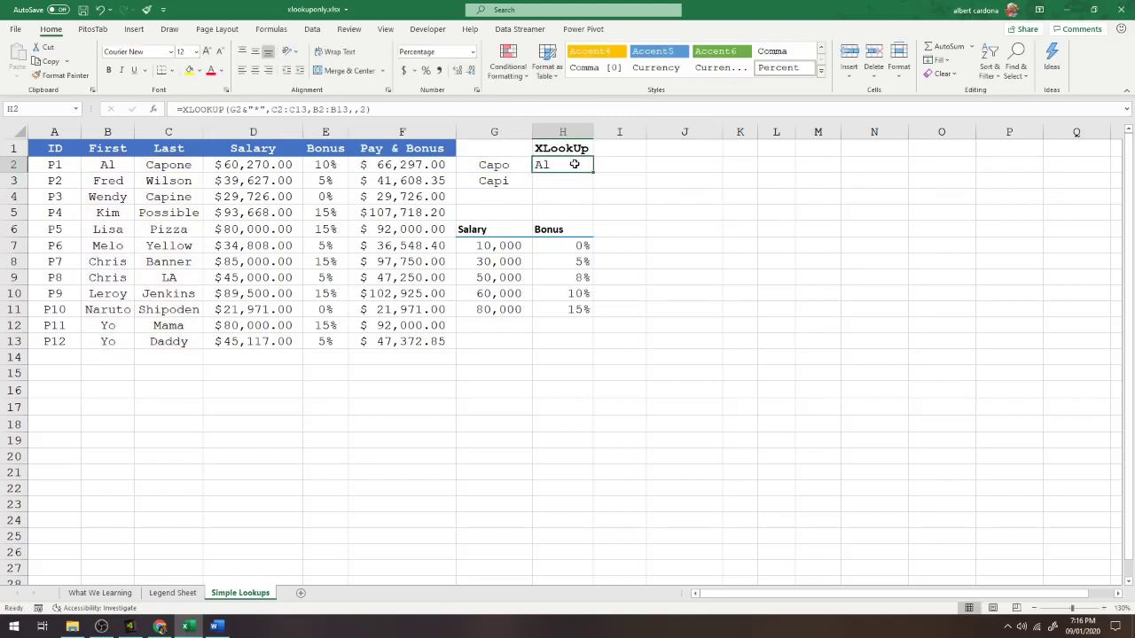
pyautogui.click(240, 109)
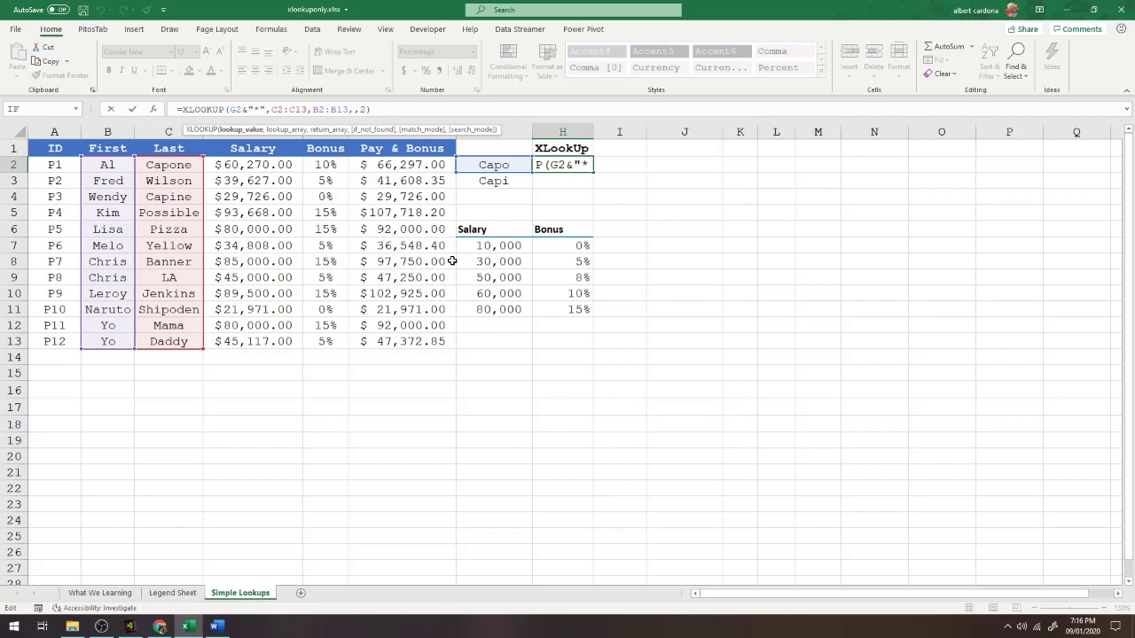
pyautogui.write('#')
pyautogui.press('Return')
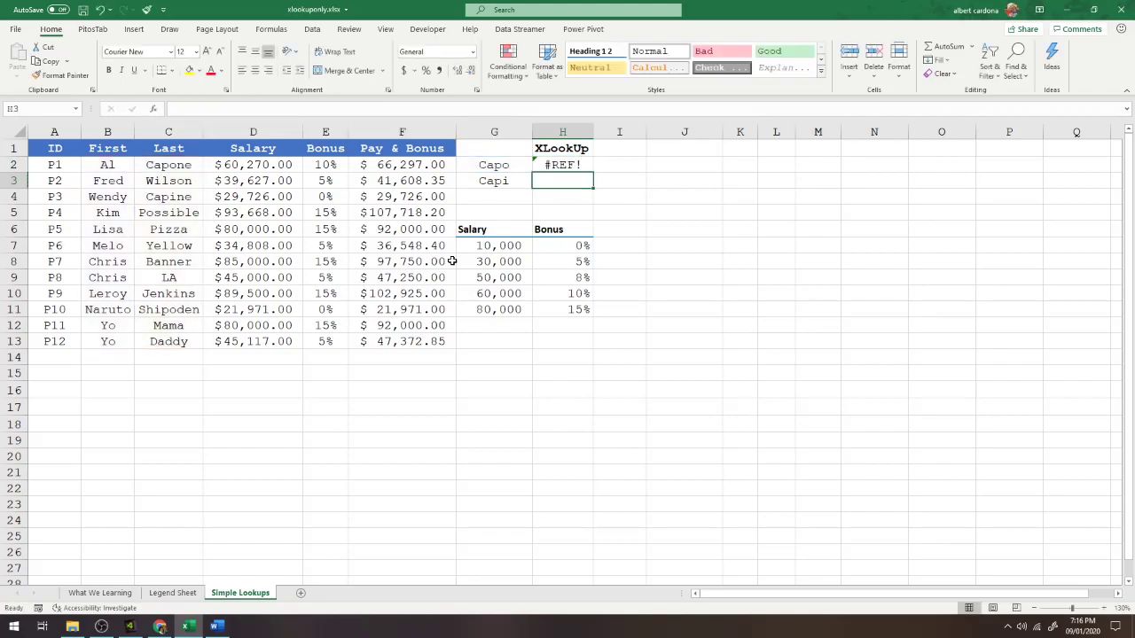
# - Change the H2 lookup value to G2:G3&"*" so one formula covers both partial last names
pyautogui.click(562, 165)
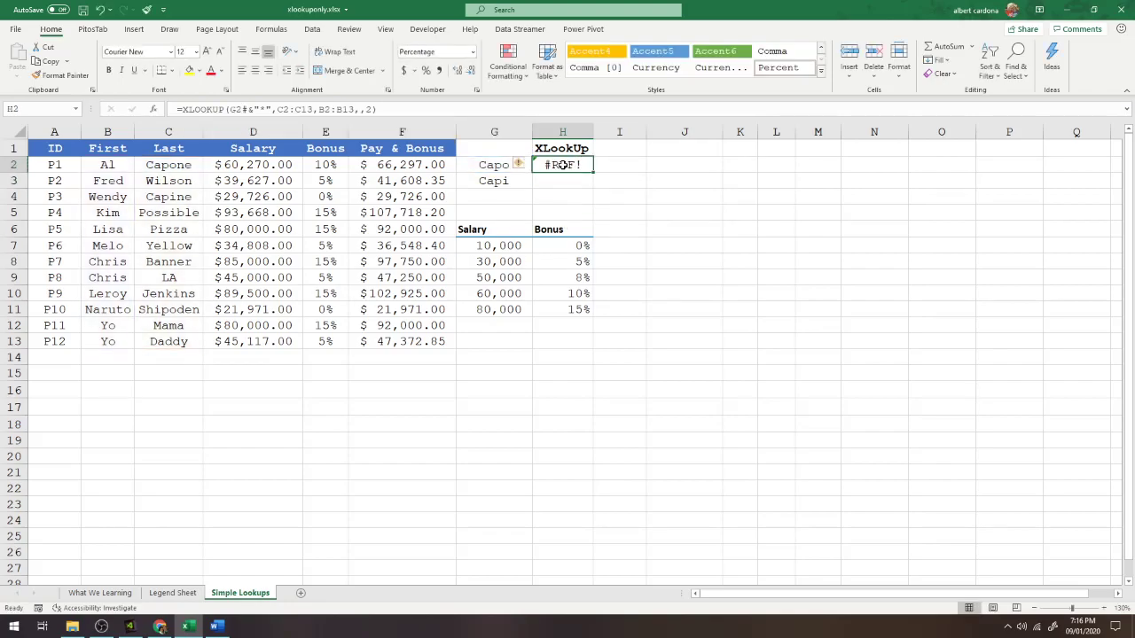
pyautogui.click(253, 109)
pyautogui.press('BackSpace')
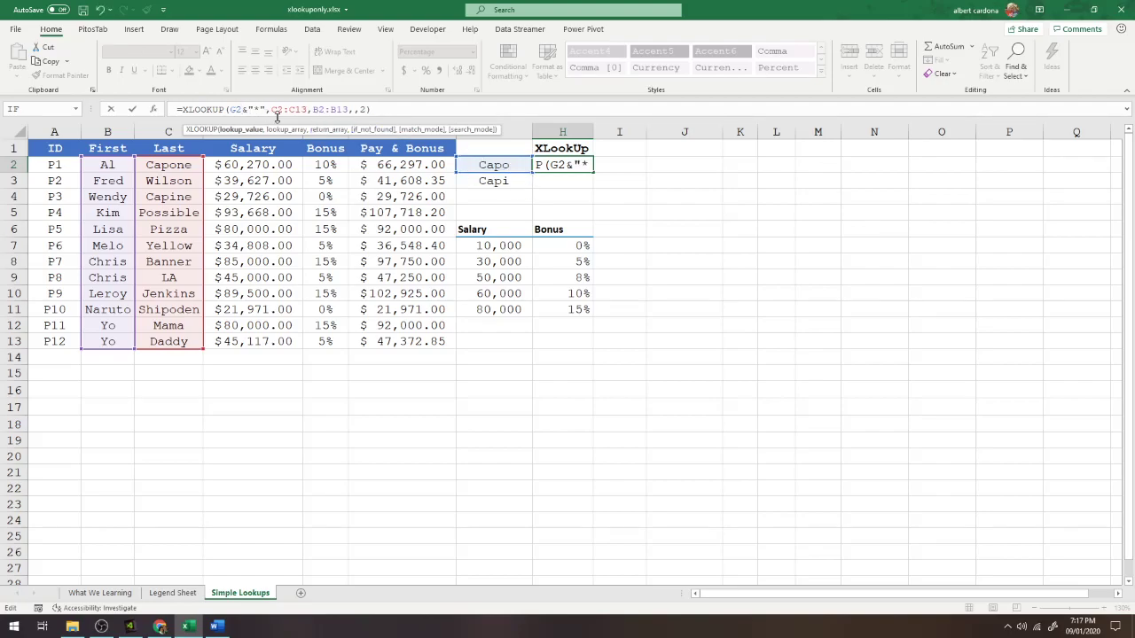
pyautogui.write(':g3')
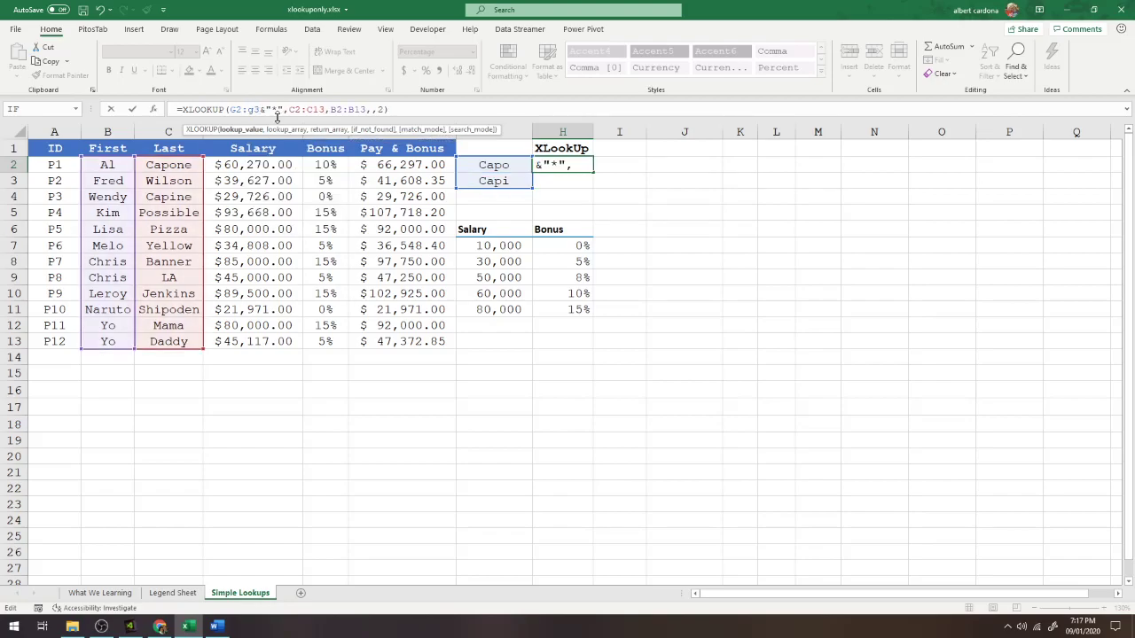
pyautogui.press('Return')
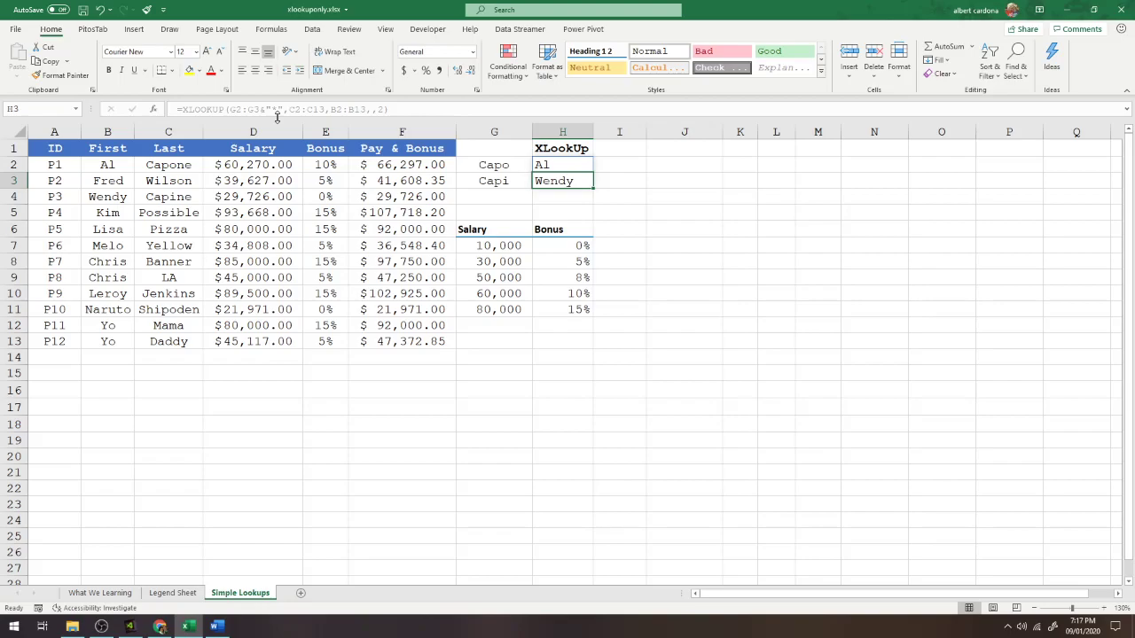
# - Add a leading wildcard to the H2 lookup value so that it reads "*"&G2:G3&"*"
pyautogui.click(584, 161)
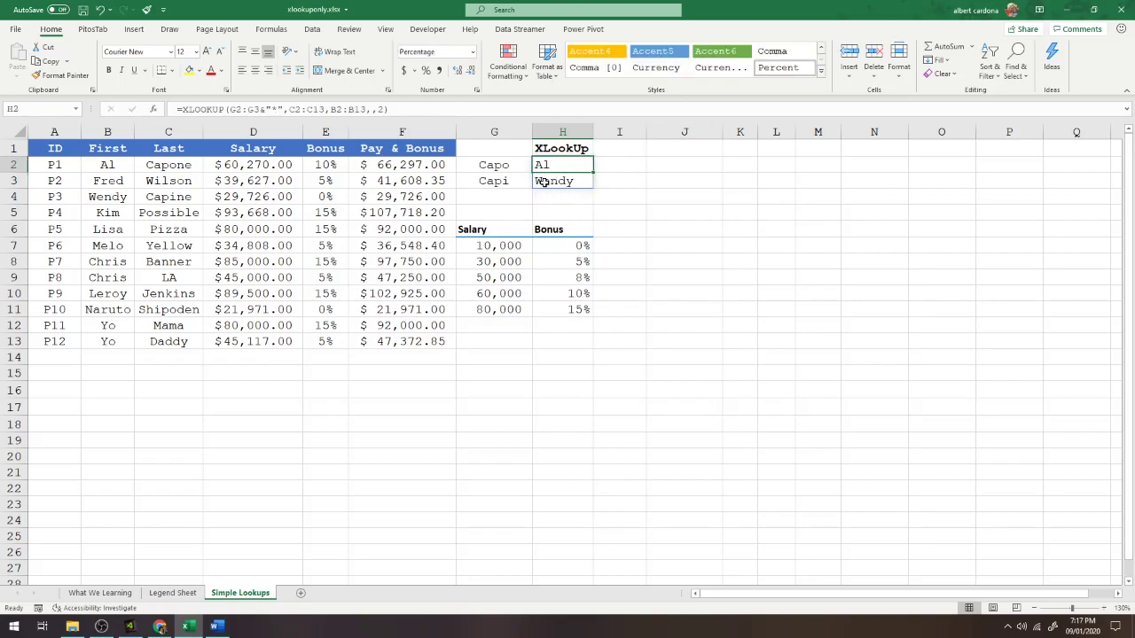
pyautogui.click(499, 165)
pyautogui.click(576, 168)
pyautogui.moveTo(265, 110); pyautogui.dragTo(286, 109)
pyautogui.hotkey('ctrl', 'c')
pyautogui.click(231, 108)
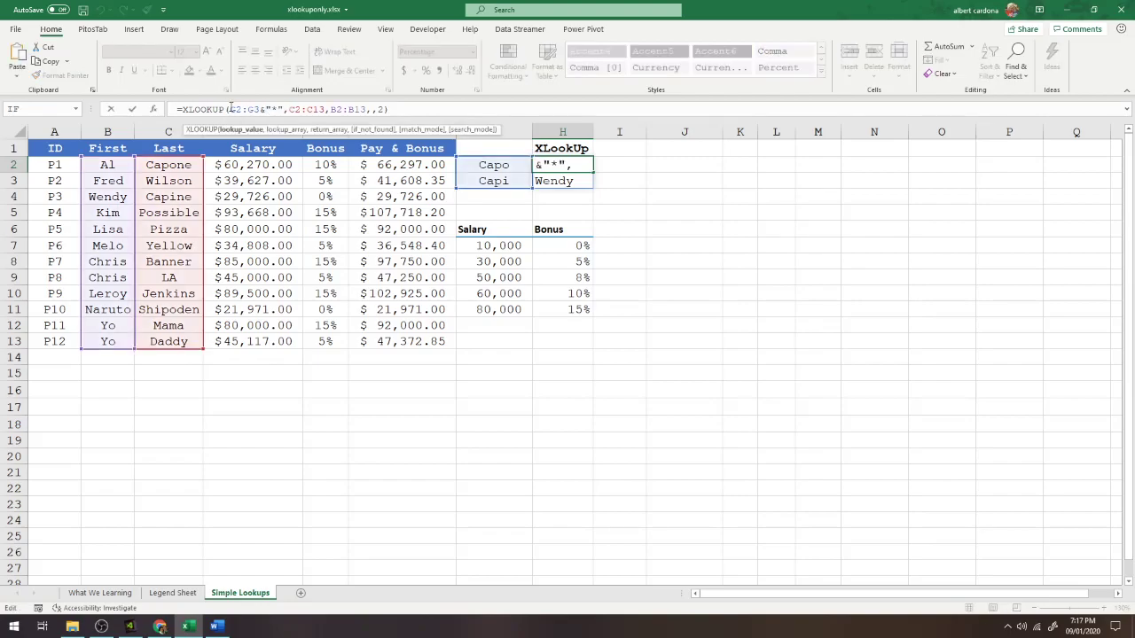
pyautogui.hotkey('ctrl', 'v')
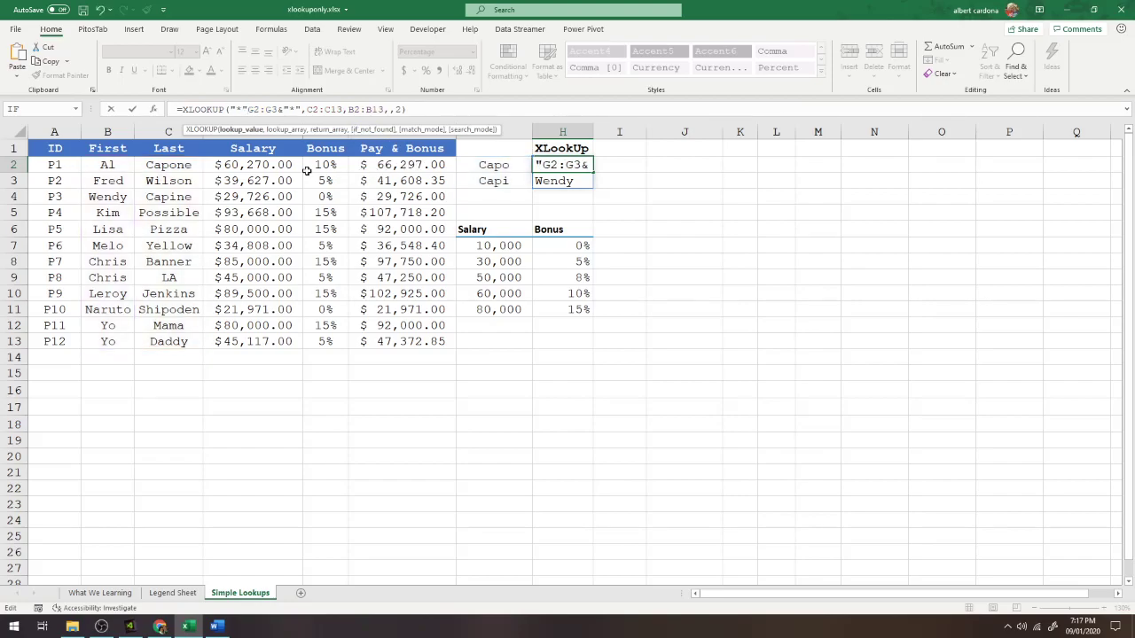
pyautogui.write('&')
pyautogui.press('BackSpace')
pyautogui.write('&')
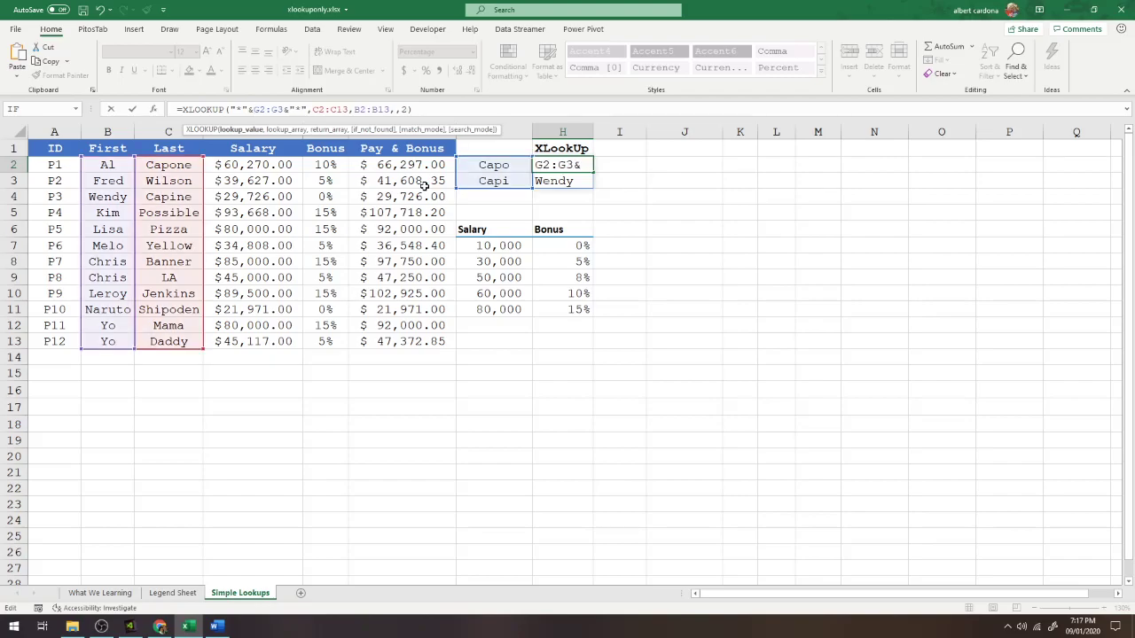
pyautogui.press('Return')
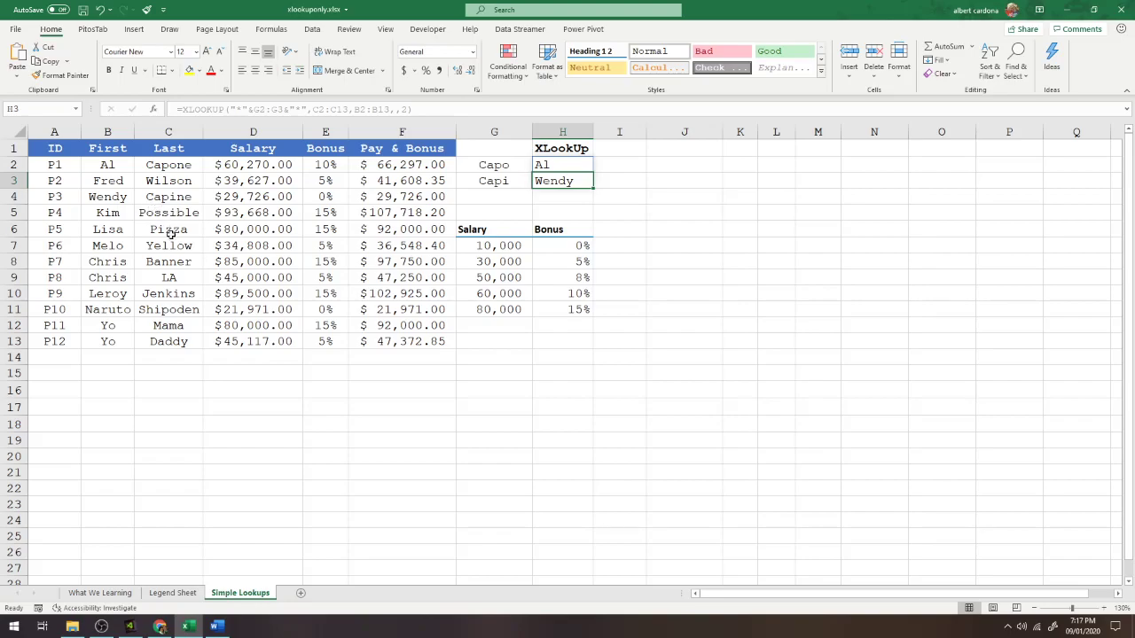
# - Replace the last name in C9 with a variant of the one in C8, using d instead of the first n
pyautogui.click(153, 261)
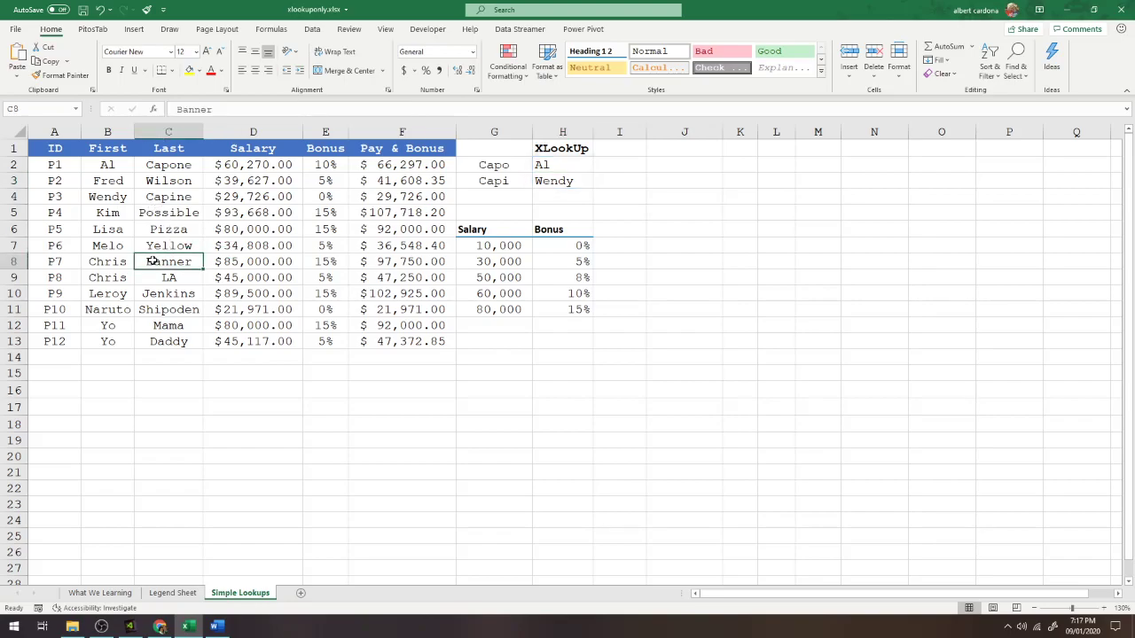
pyautogui.click(186, 279)
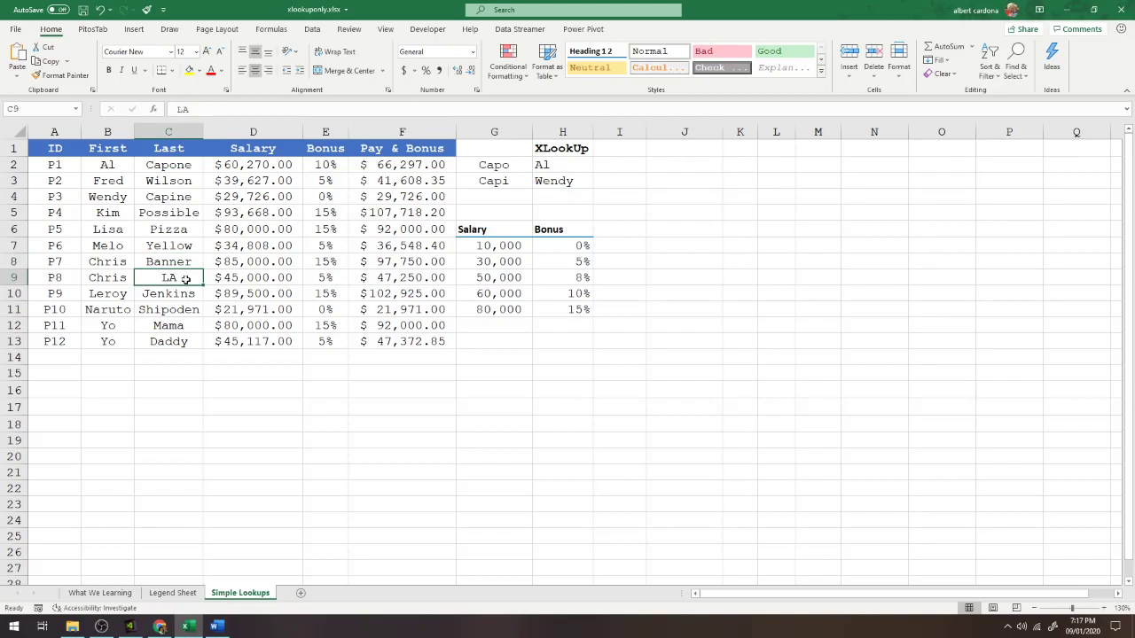
pyautogui.write('Ban')
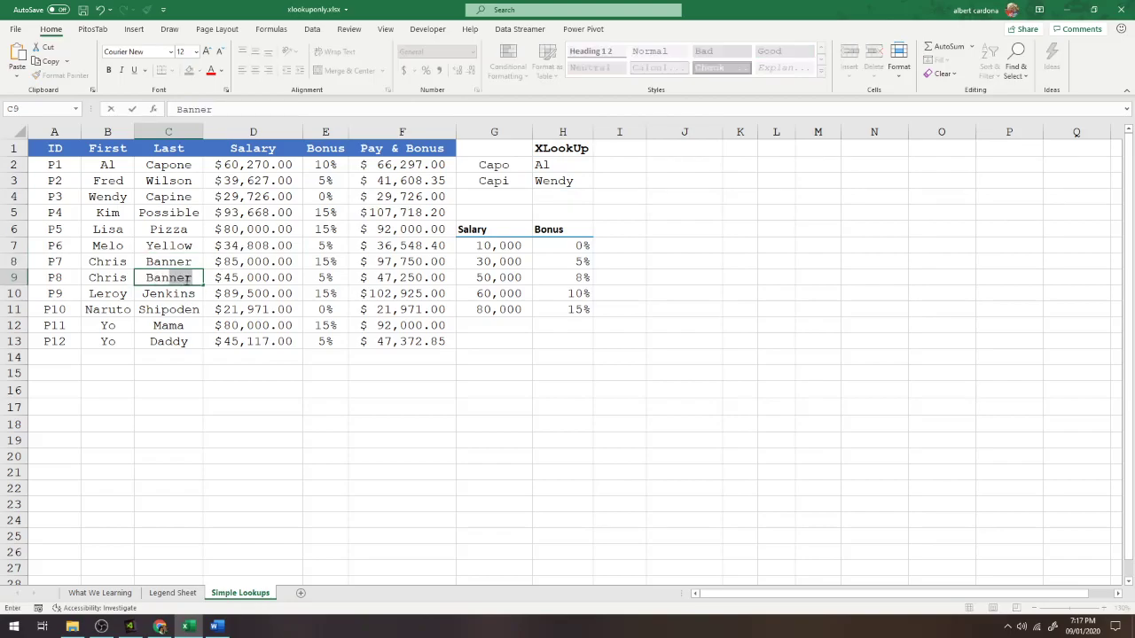
pyautogui.press('BackSpace')
pyautogui.press('BackSpace')
pyautogui.write('d')
pyautogui.write('b')
pyautogui.press('BackSpace')
pyautogui.write('ner')
pyautogui.press('Return')
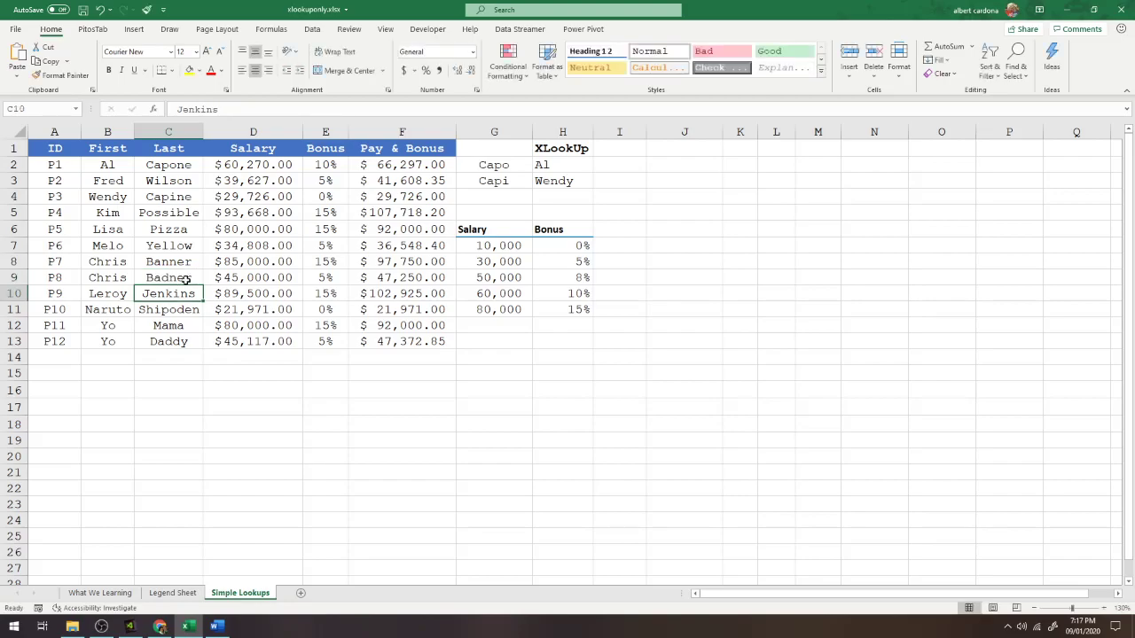
# - Insert the random characters eadfasdfd after the first two letters of the last name in C8
pyautogui.click(164, 261)
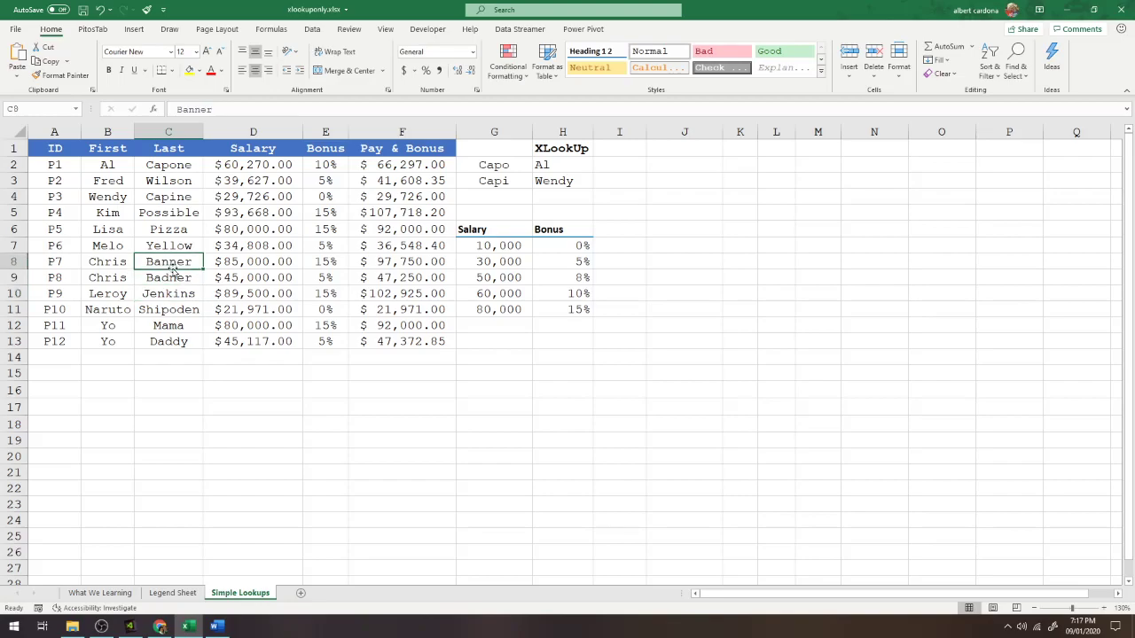
pyautogui.click(190, 110)
pyautogui.write('ea')
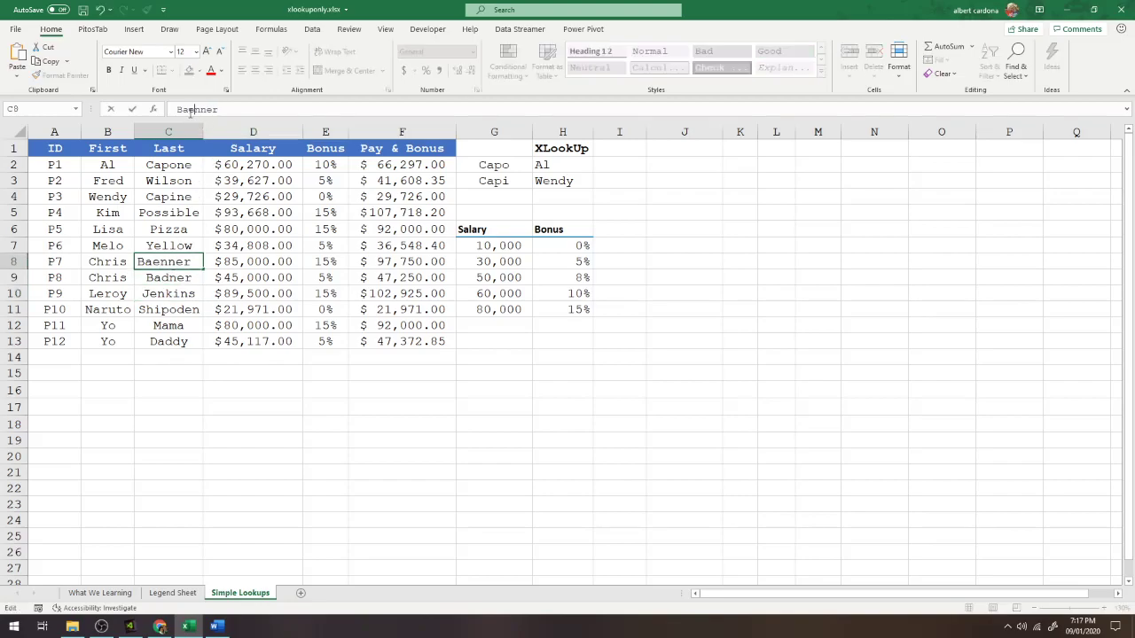
pyautogui.write('dfasdfd')
# - Insert afsdsfsadfd after the first two letters of the last name in C9 and an extra n before its ner ending
pyautogui.click(171, 279)
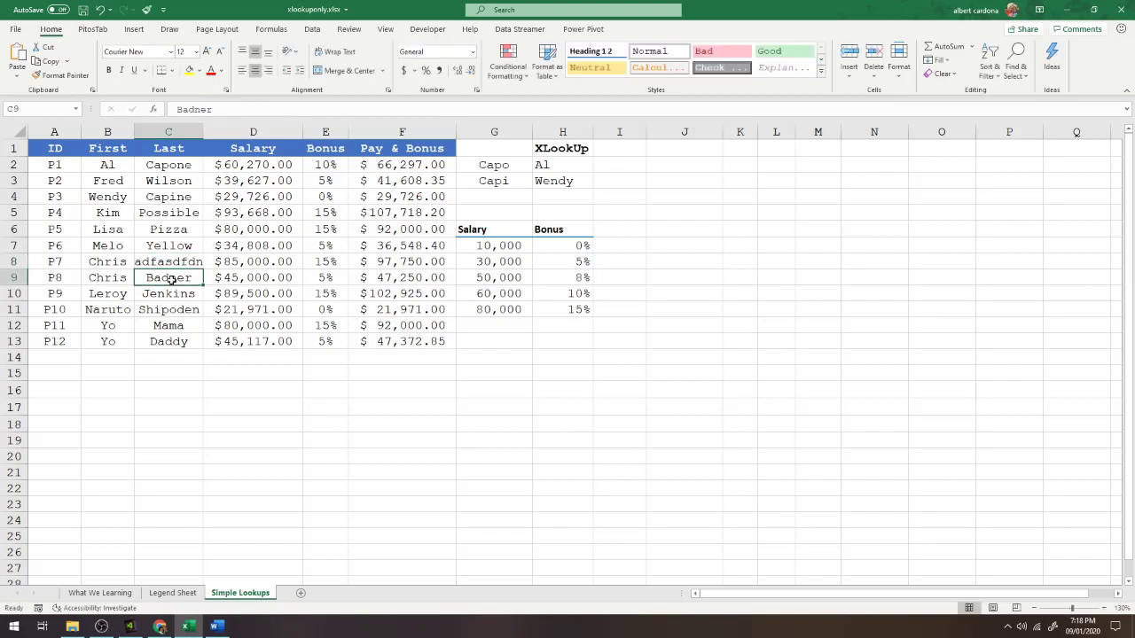
pyautogui.click(189, 110)
pyautogui.write('afsdsfsadfd')
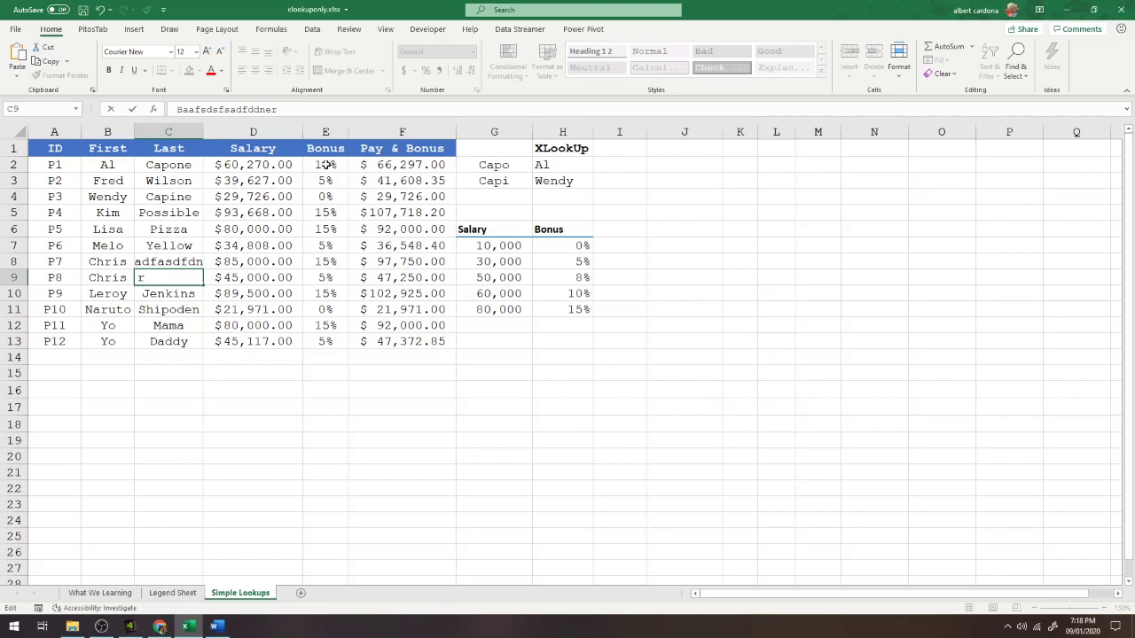
pyautogui.click(264, 110)
pyautogui.write('n')
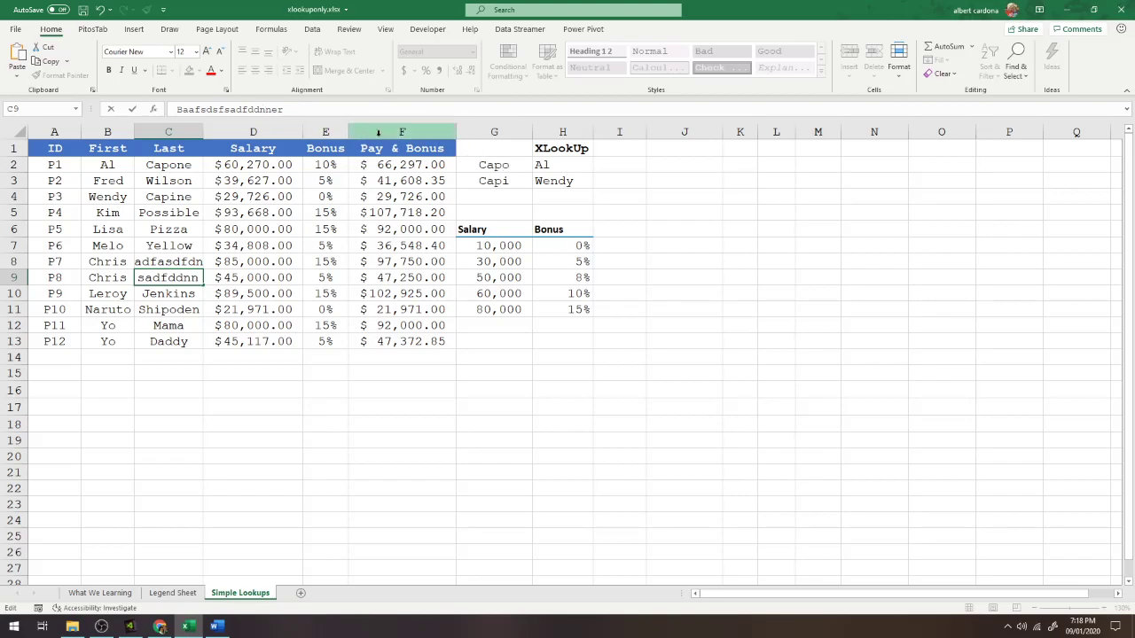
pyautogui.click(493, 165)
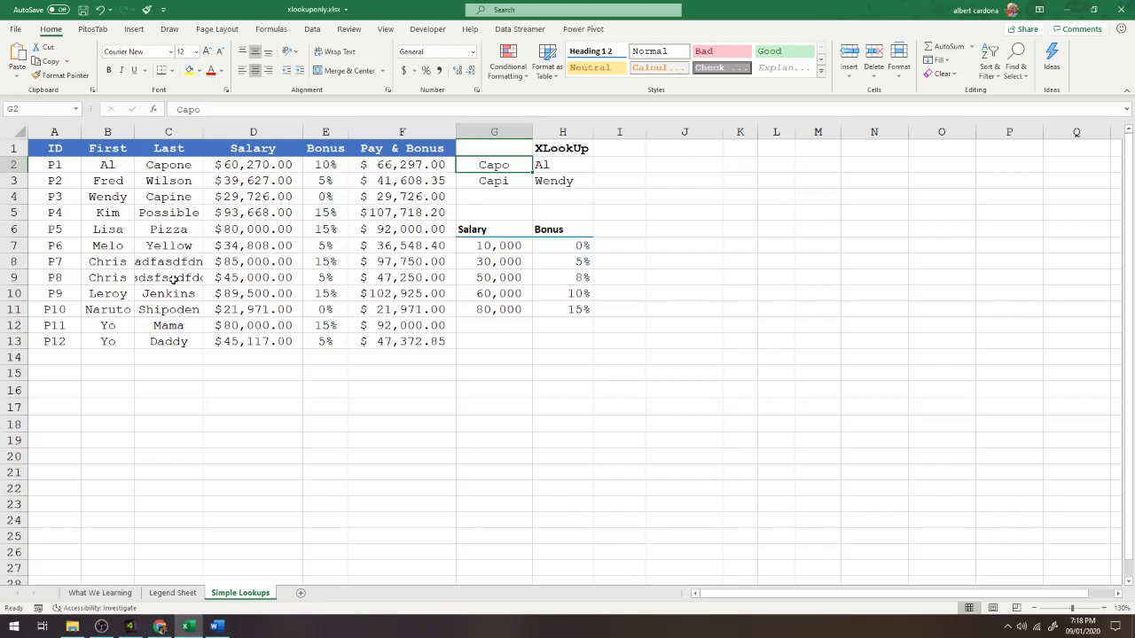
pyautogui.click(173, 279)
pyautogui.click(264, 109)
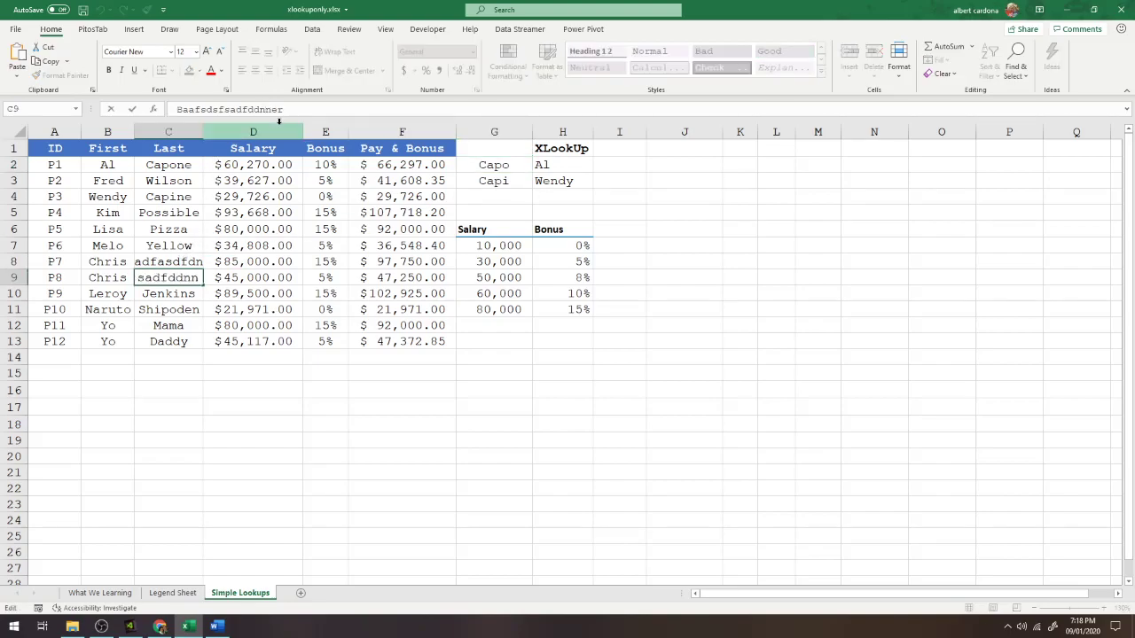
# - Enter the partial last names ner in G2 and nner in G3, and compare the lookup results with the table
pyautogui.click(496, 164)
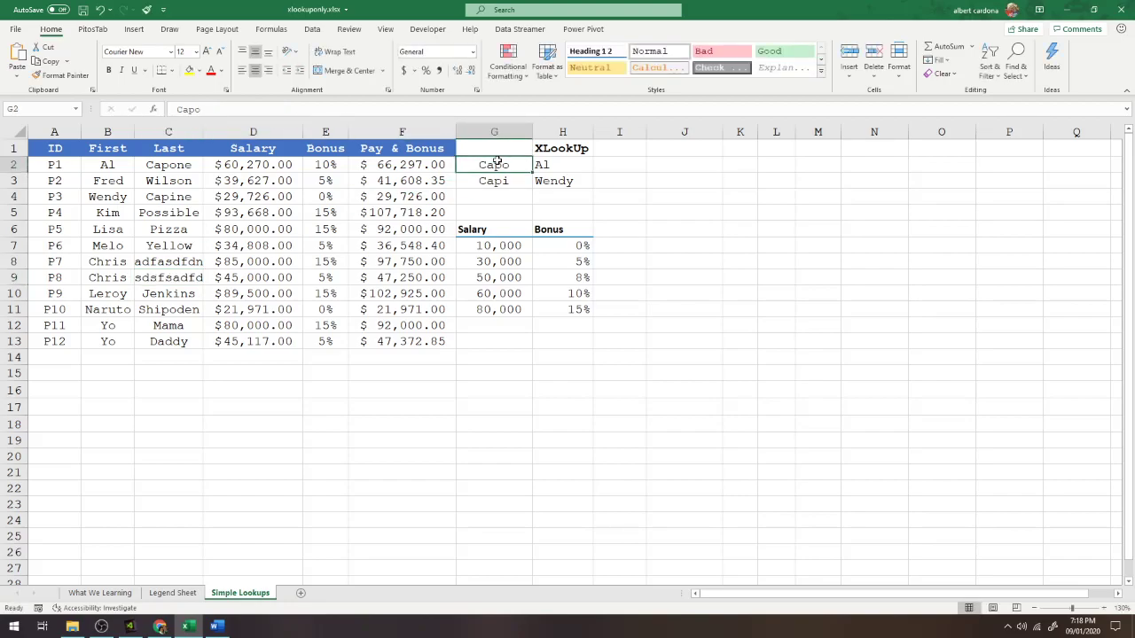
pyautogui.write('ner')
pyautogui.press('Return')
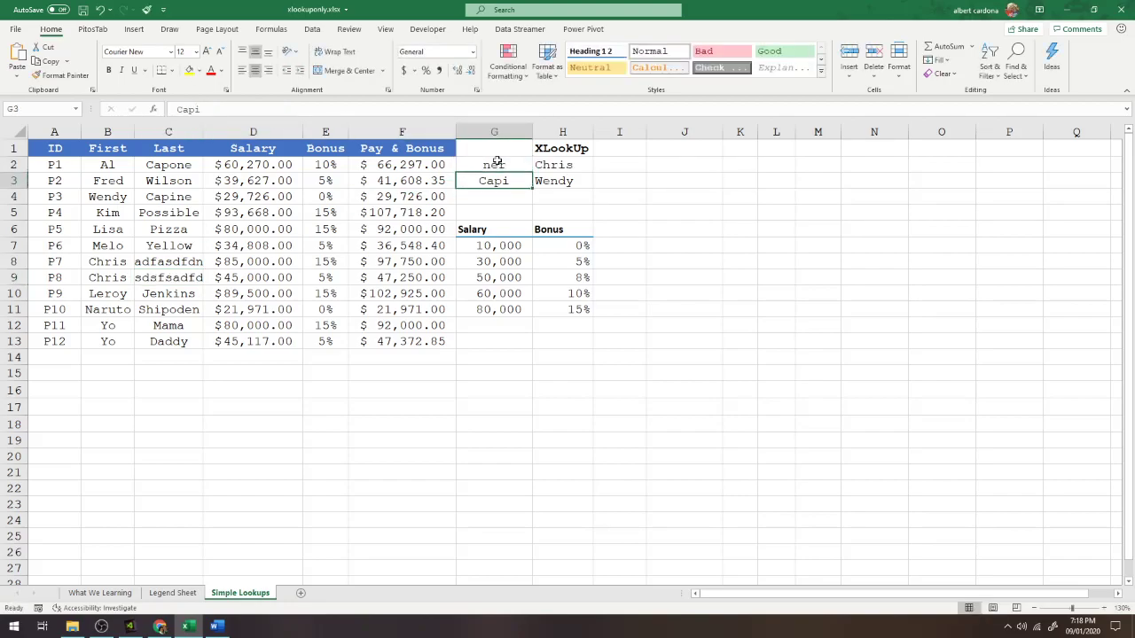
pyautogui.write('nner')
pyautogui.press('Return')
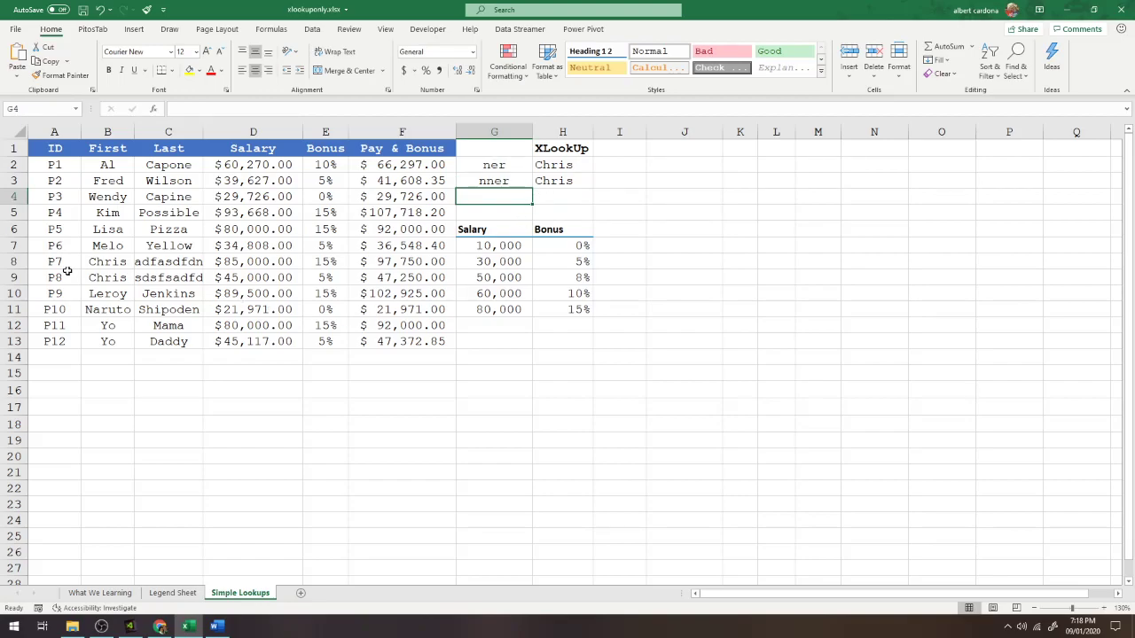
pyautogui.click(115, 276)
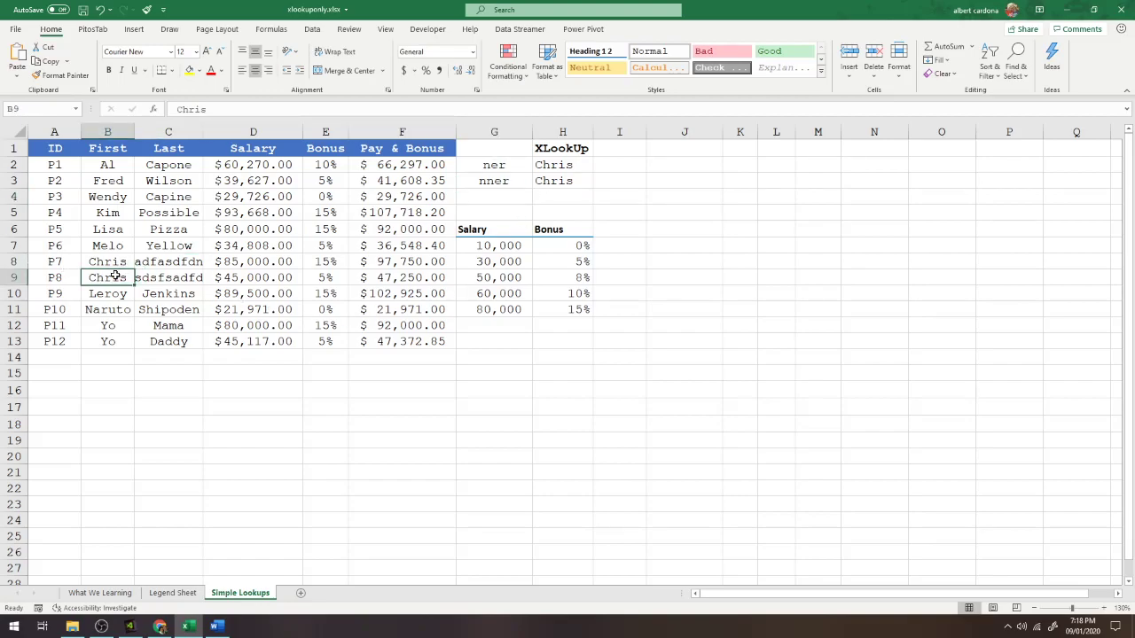
# - Replace the first names in B9 and B8 with the same new first name
pyautogui.write('dan')
pyautogui.press('Return')
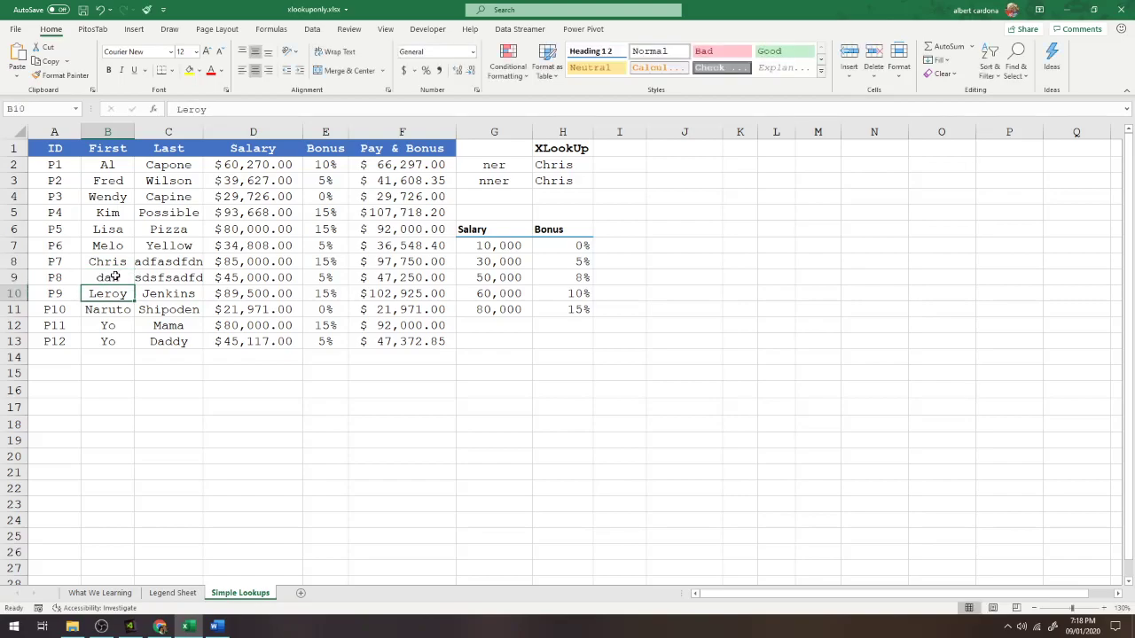
pyautogui.scroll(-2, 115, 275)
pyautogui.click(115, 246)
pyautogui.click(116, 231)
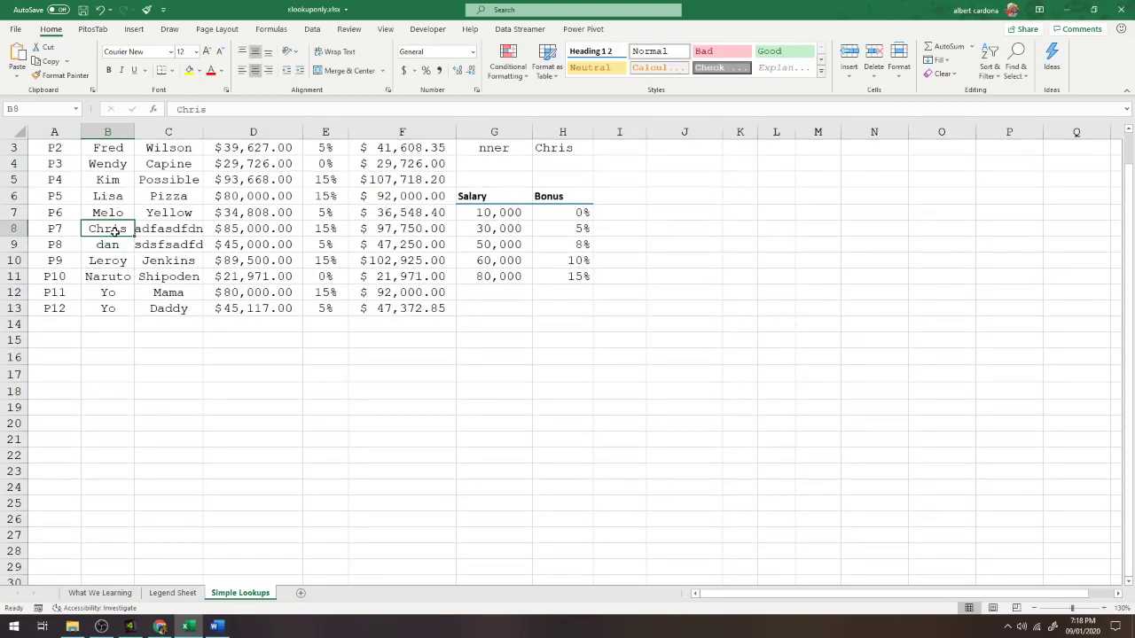
pyautogui.write('dan')
pyautogui.press('Return')
pyautogui.scroll(2, 539, 403)
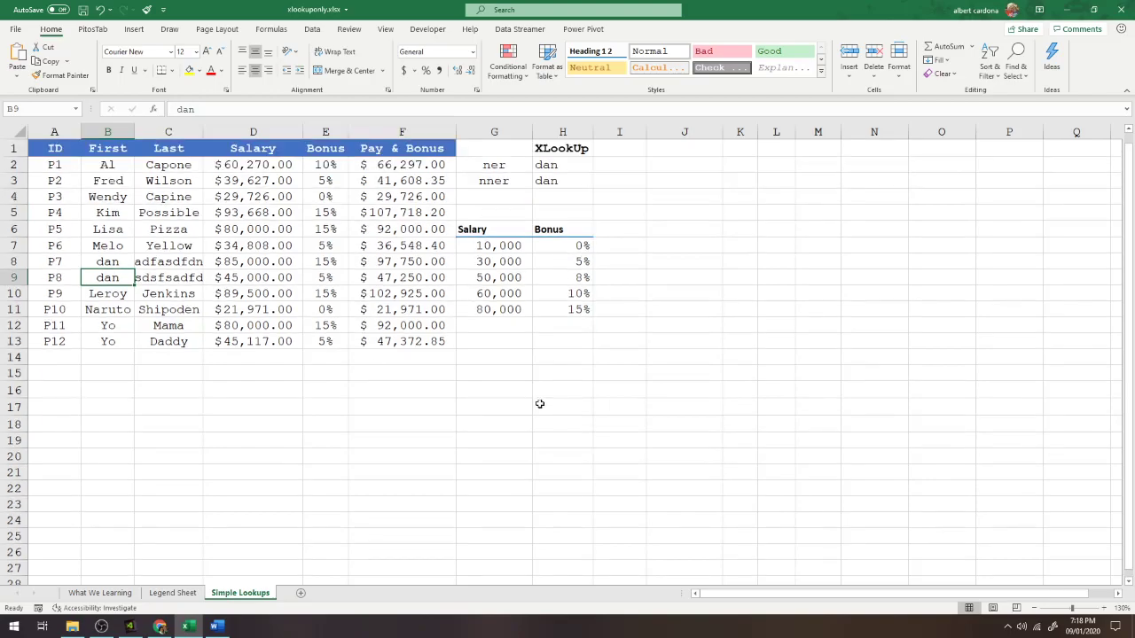
# - Check the partial names in G2 and G3 against C8, and give B9 a different first name from B8
pyautogui.click(509, 181)
pyautogui.click(500, 165)
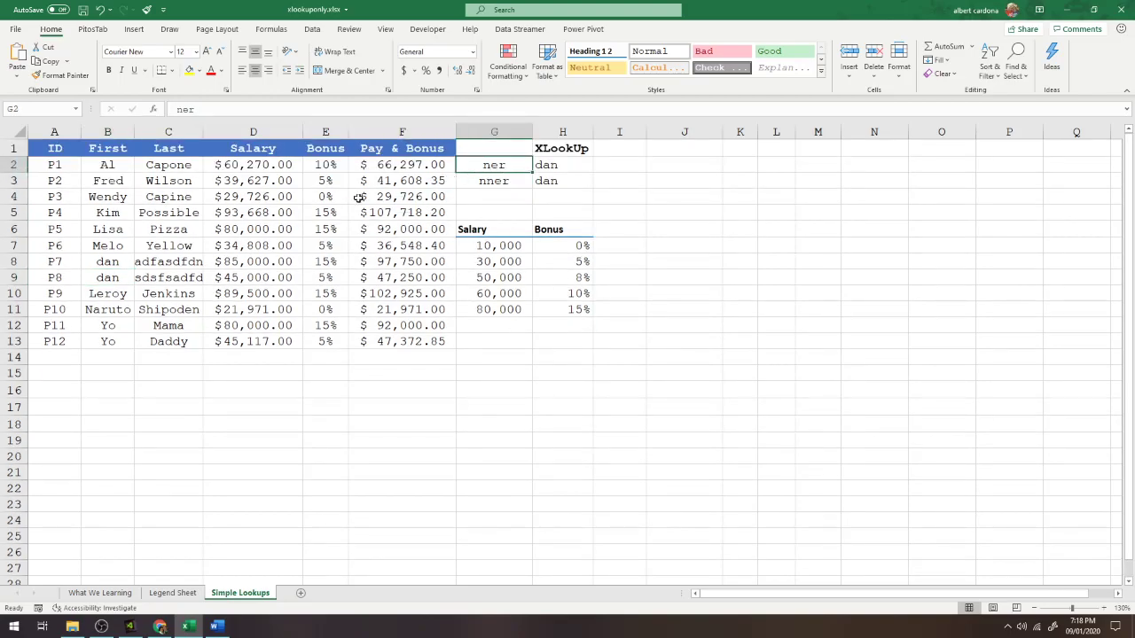
pyautogui.click(186, 257)
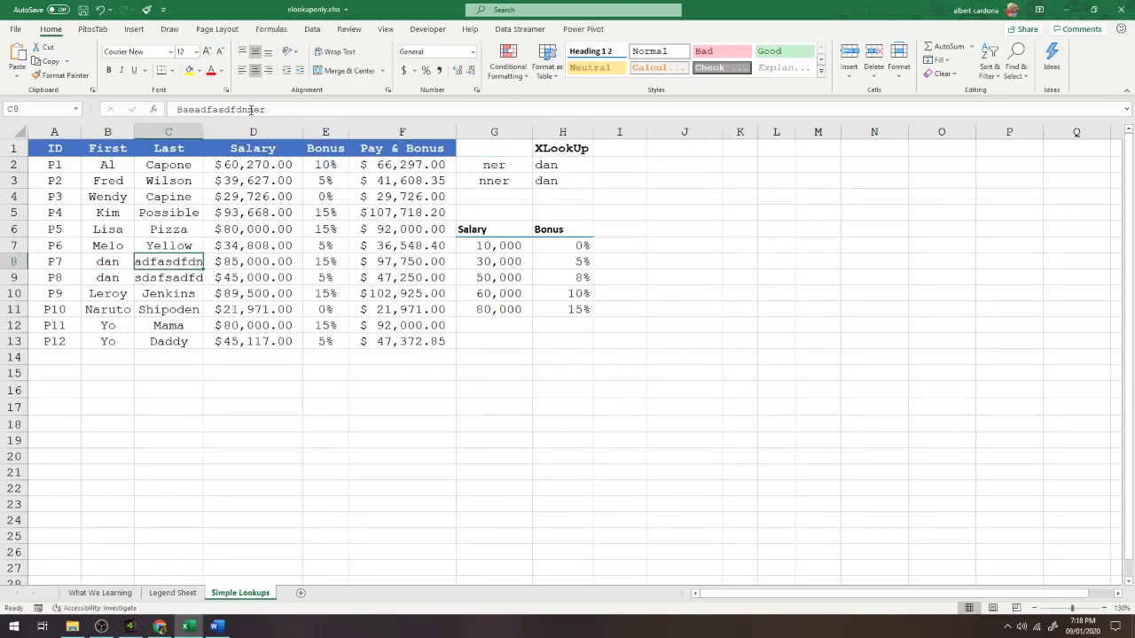
pyautogui.click(251, 109)
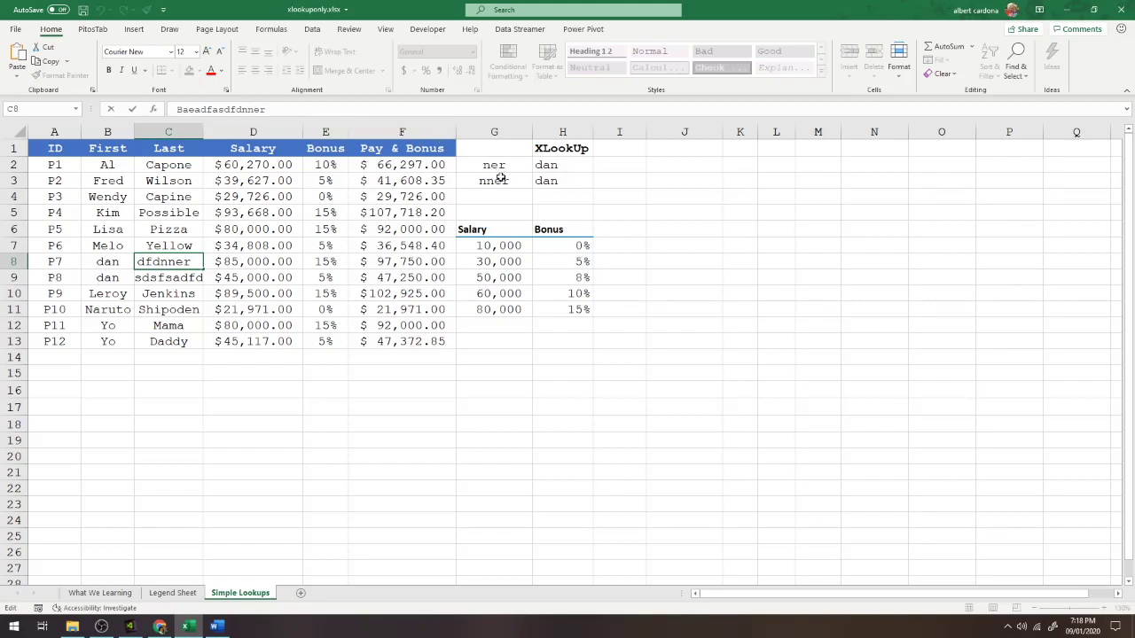
pyautogui.click(120, 282)
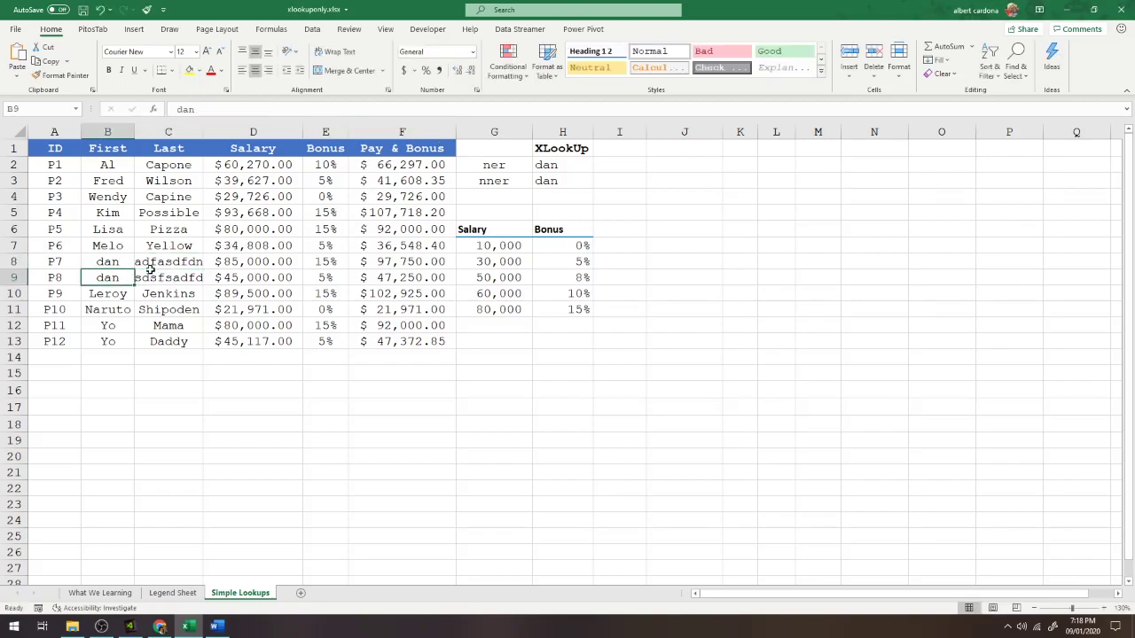
pyautogui.write('chris')
pyautogui.press('Return')
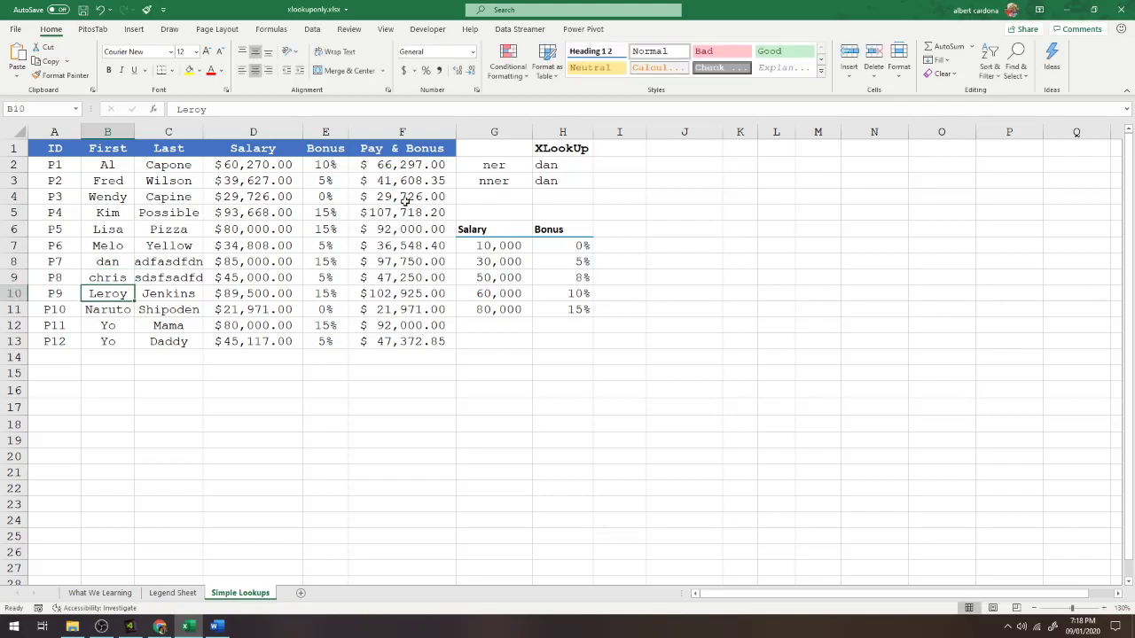
# - Swap the partial last names so that G2 contains nner and G3 contains ner
pyautogui.click(173, 280)
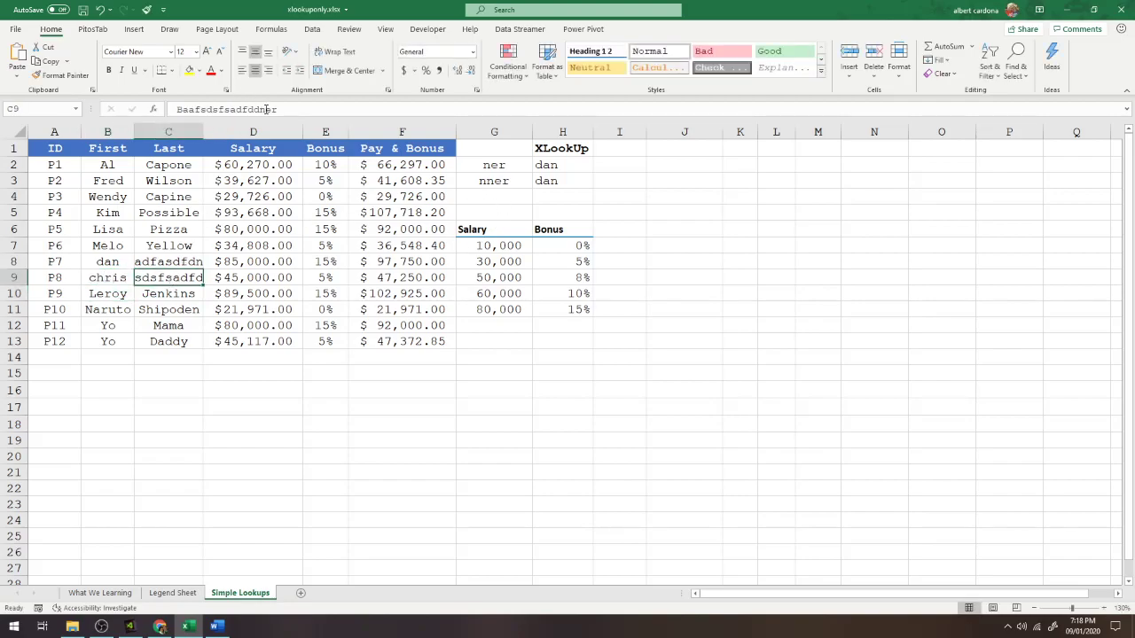
pyautogui.click(503, 168)
pyautogui.write('n')
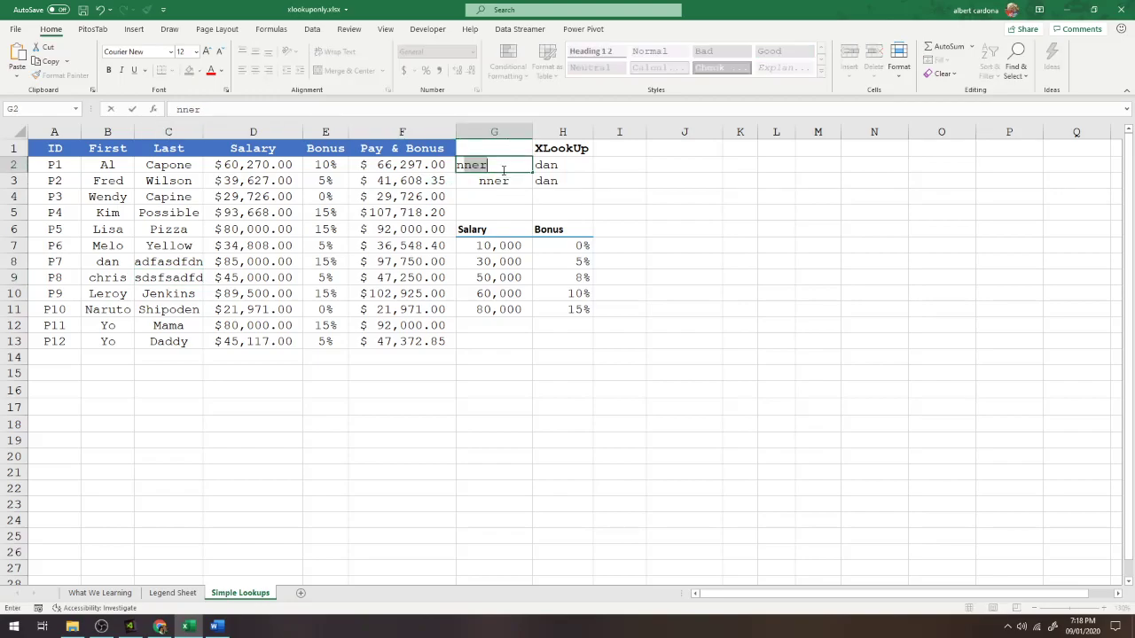
pyautogui.press('Return')
pyautogui.write('ne')
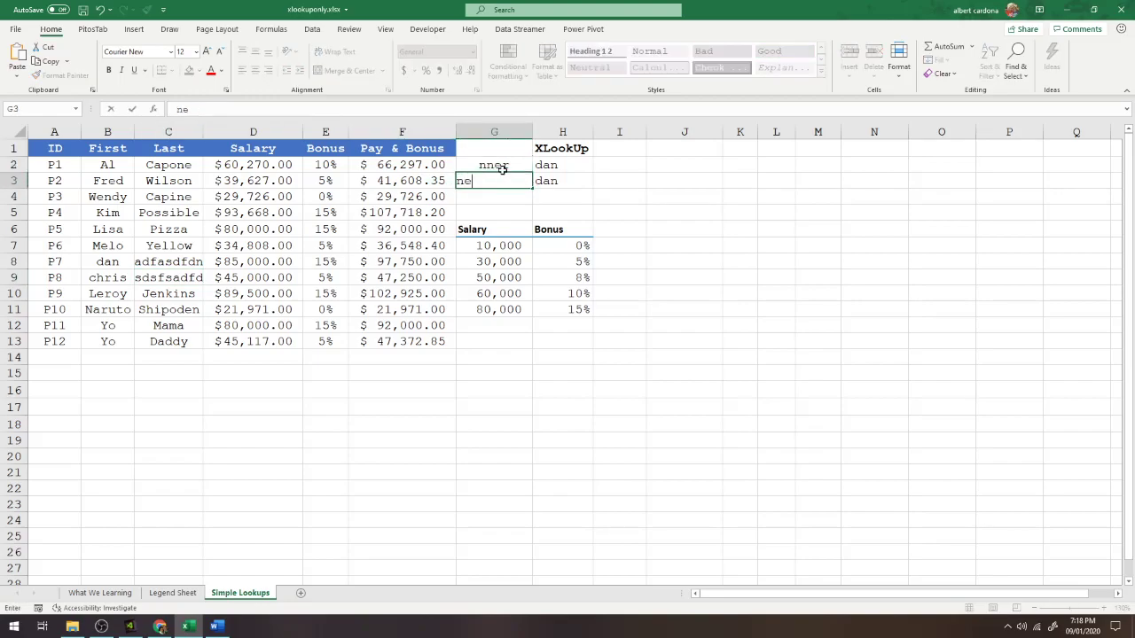
pyautogui.write('r')
pyautogui.press('Return')
# - Compare the full last names in C8 and C9, and change the partial last name in G2 to dnner
pyautogui.click(501, 168)
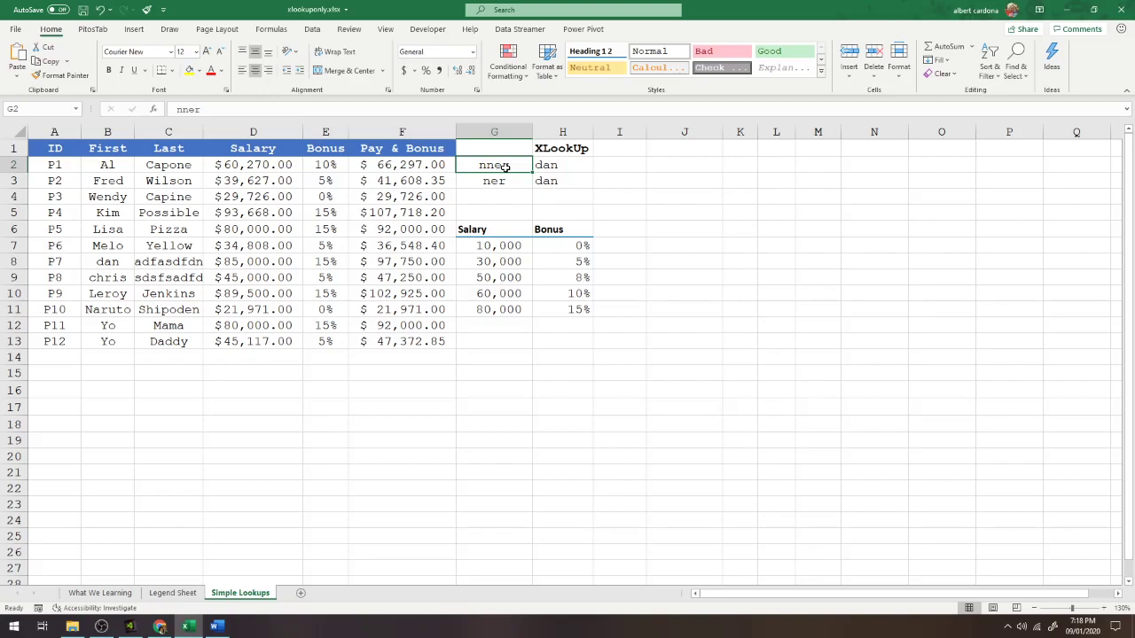
pyautogui.click(178, 263)
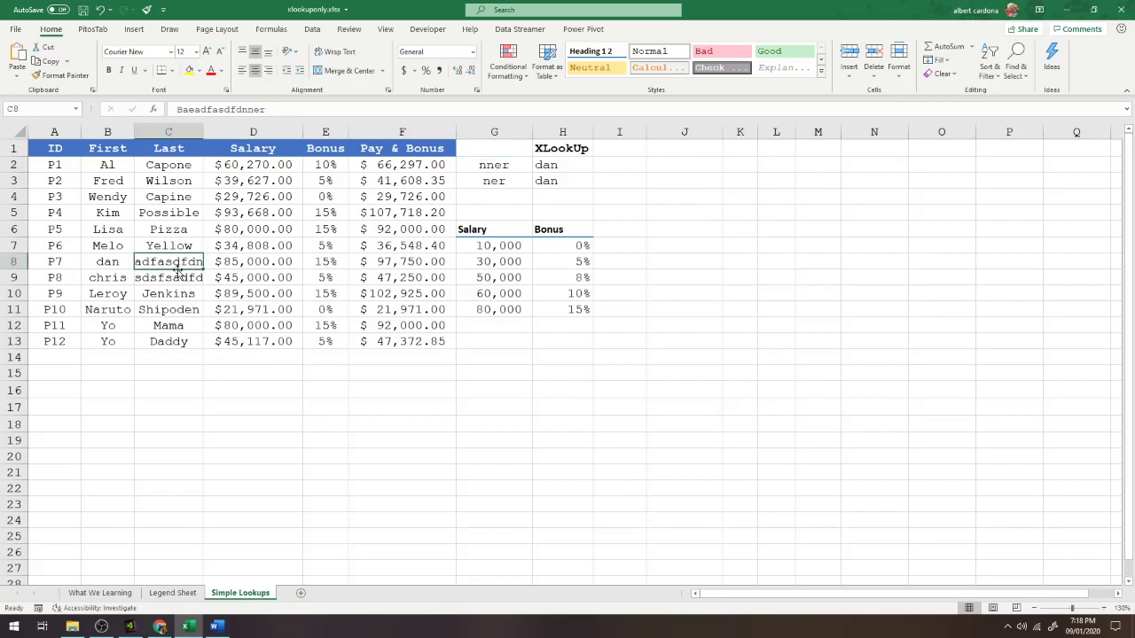
pyautogui.click(177, 276)
pyautogui.click(182, 263)
pyautogui.click(181, 277)
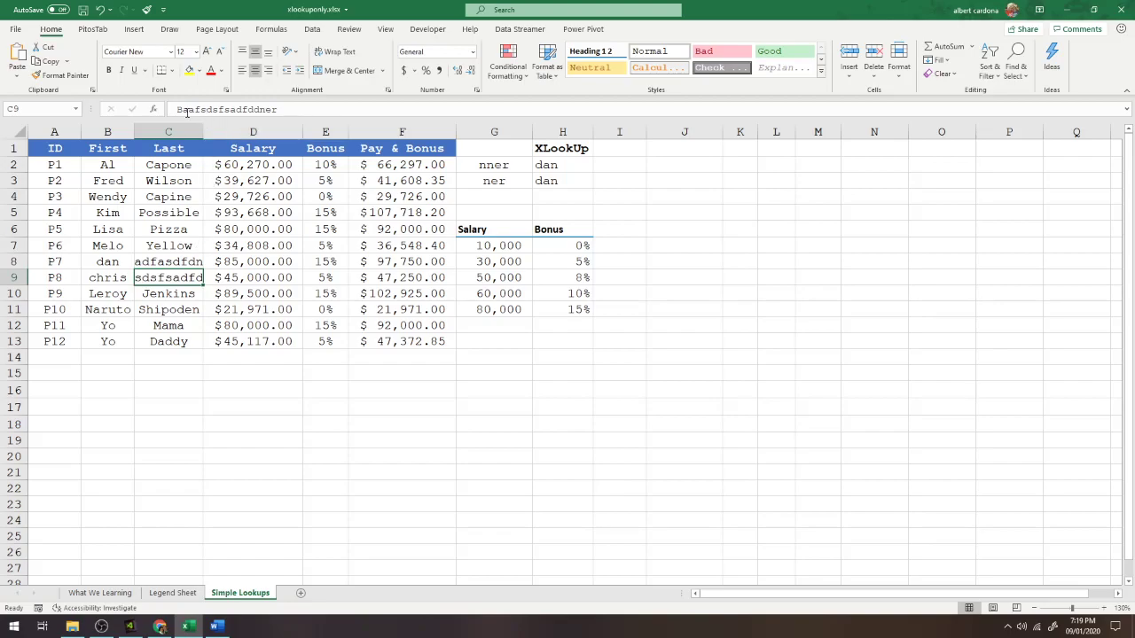
pyautogui.click(164, 261)
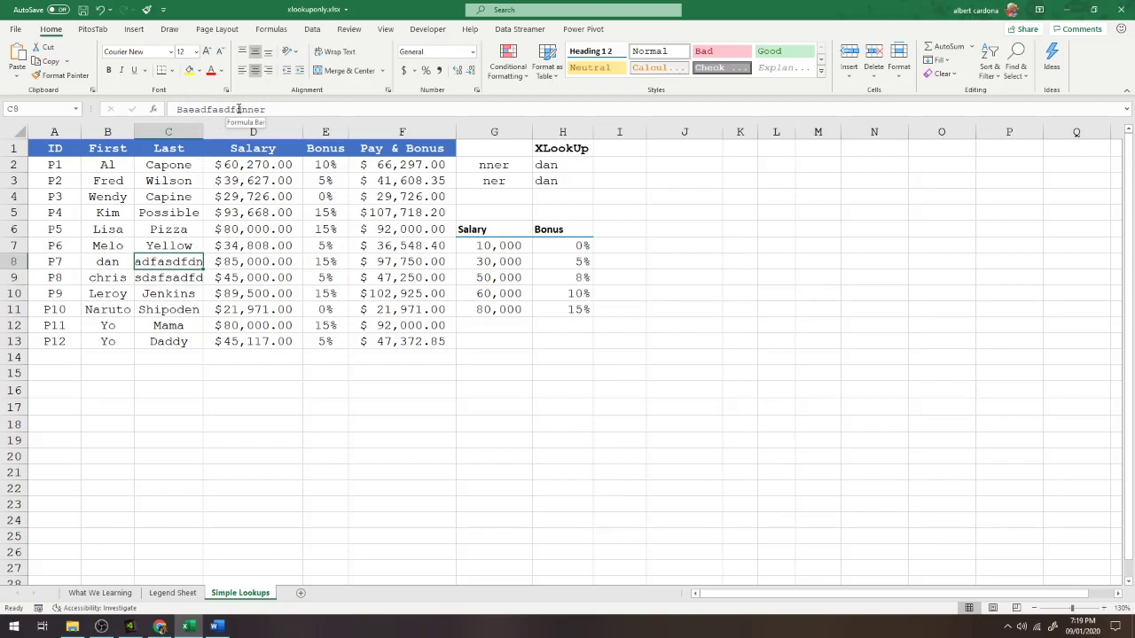
pyautogui.click(472, 168)
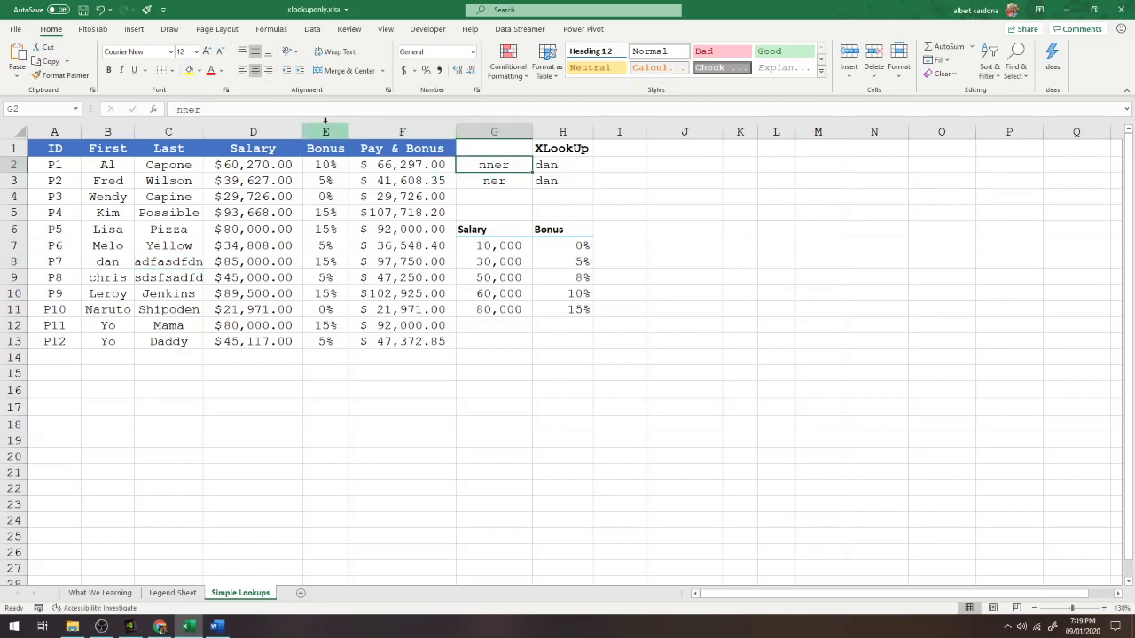
pyautogui.click(177, 109)
pyautogui.write('d')
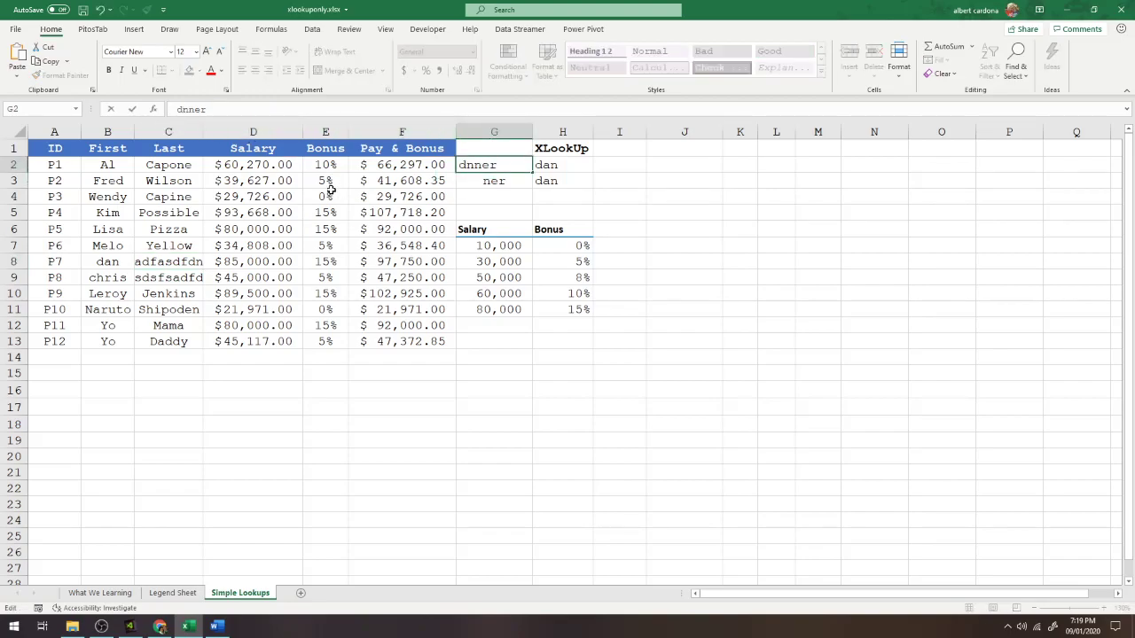
pyautogui.press('Return')
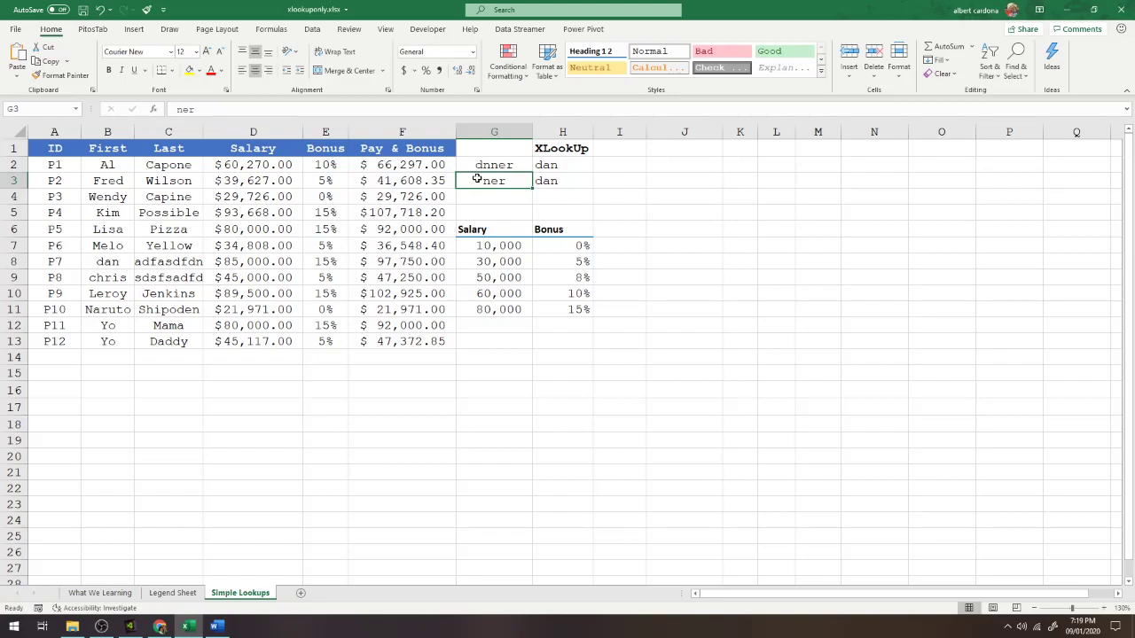
# - Delete the two d characters before the ner ending of the last name in C9
pyautogui.click(188, 272)
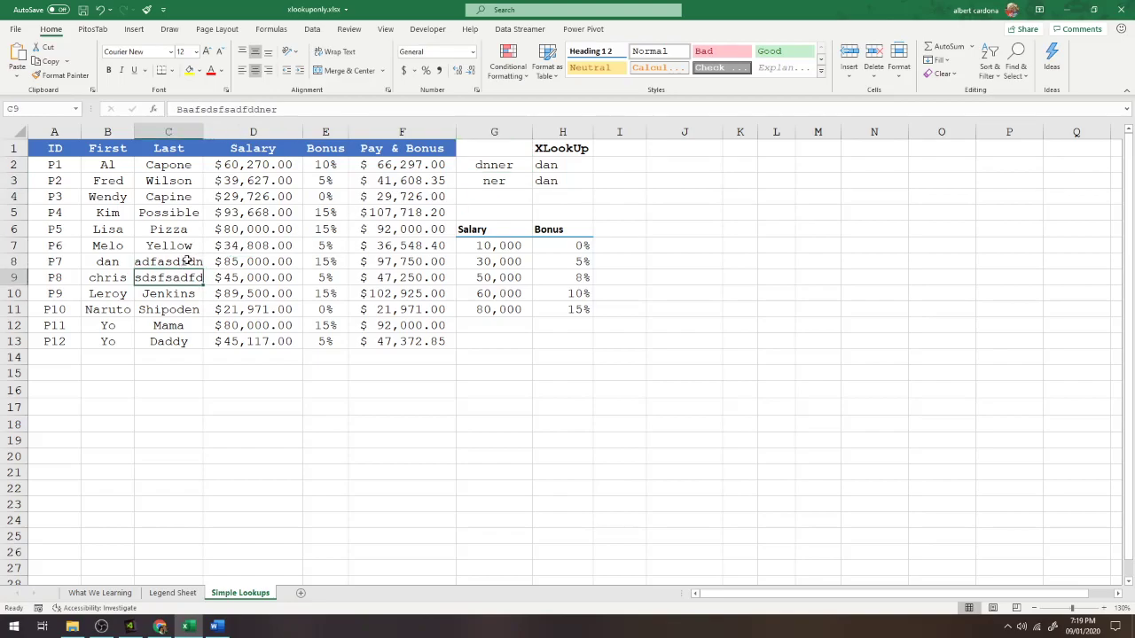
pyautogui.click(260, 110)
pyautogui.press('BackSpace')
pyautogui.press('BackSpace')
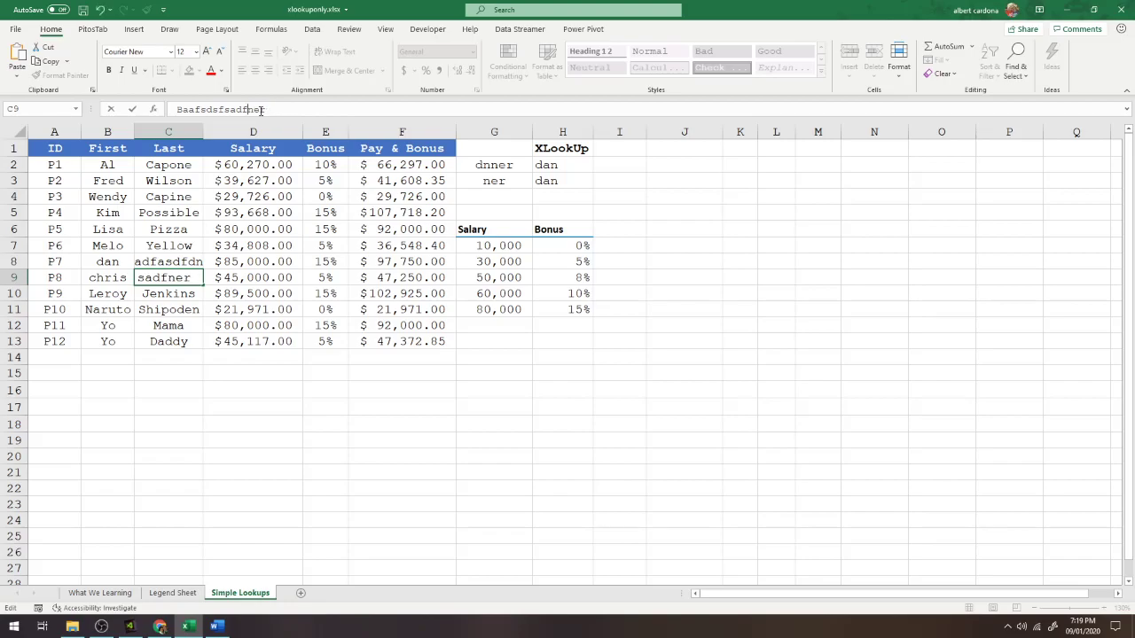
# - Change the partial last name in G3 to fner
pyautogui.click(489, 179)
pyautogui.doubleClick(487, 181)
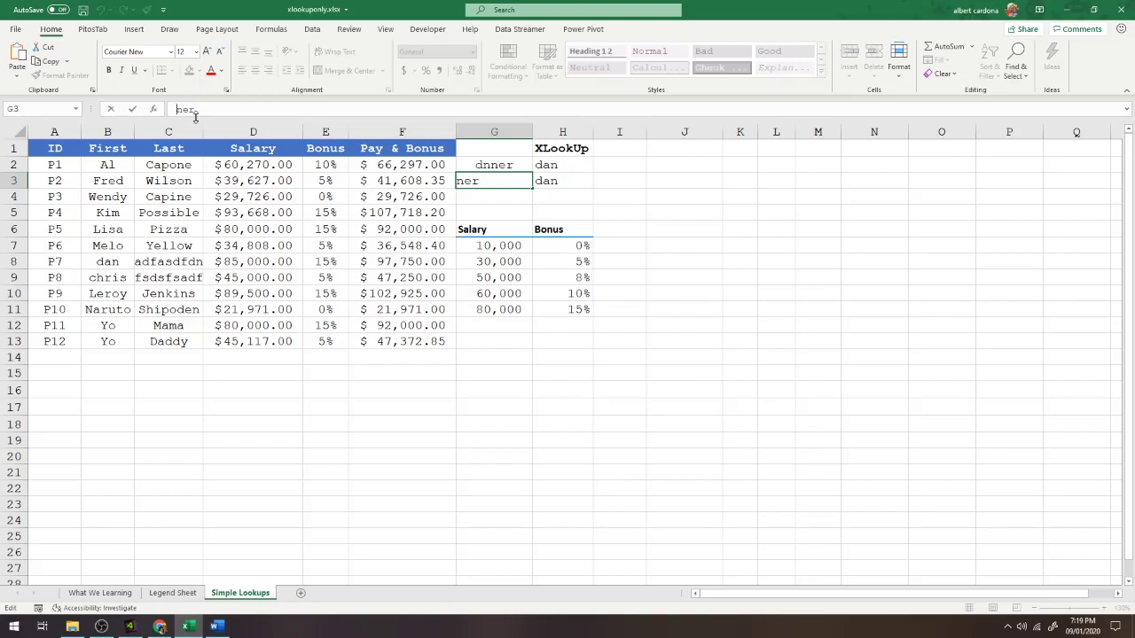
pyautogui.write('f')
pyautogui.press('Return')
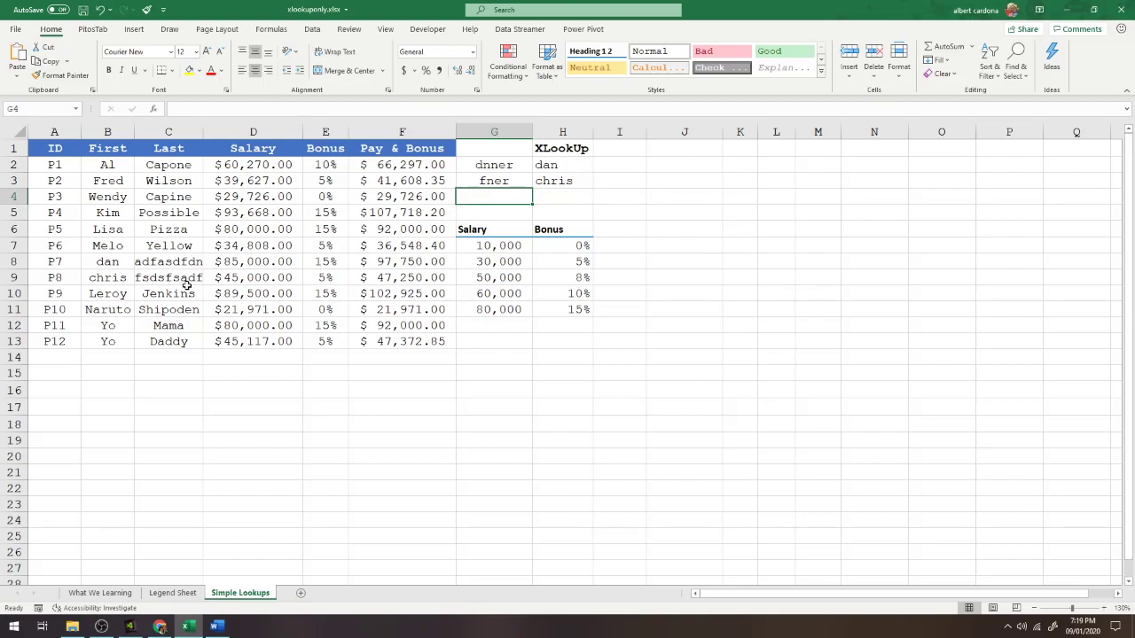
# - Remove one n before the ner ending of the last name in C8, and change the partial last name in G2 to dner
pyautogui.click(489, 166)
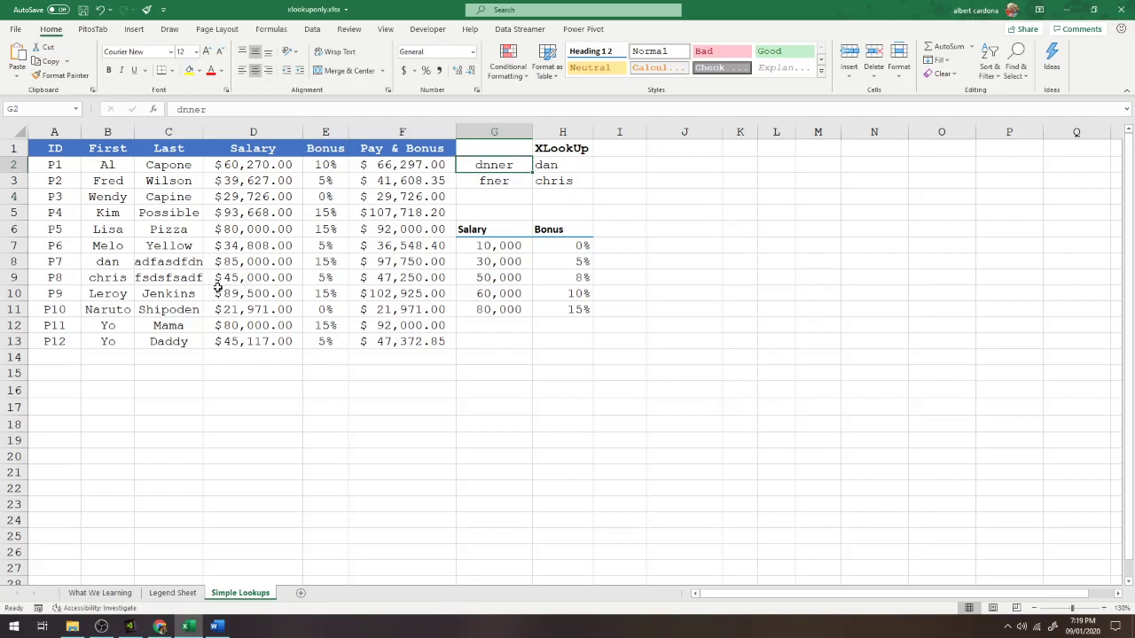
pyautogui.click(193, 263)
pyautogui.press('F2')
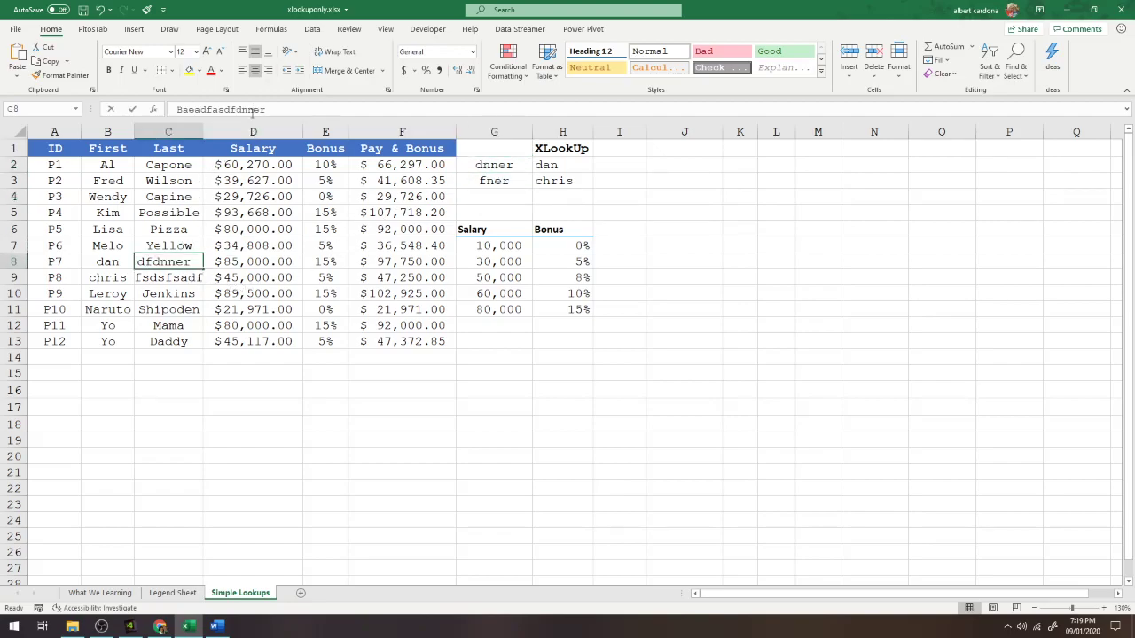
pyautogui.click(497, 166)
pyautogui.press('F2')
pyautogui.click(475, 165)
pyautogui.press('BackSpace')
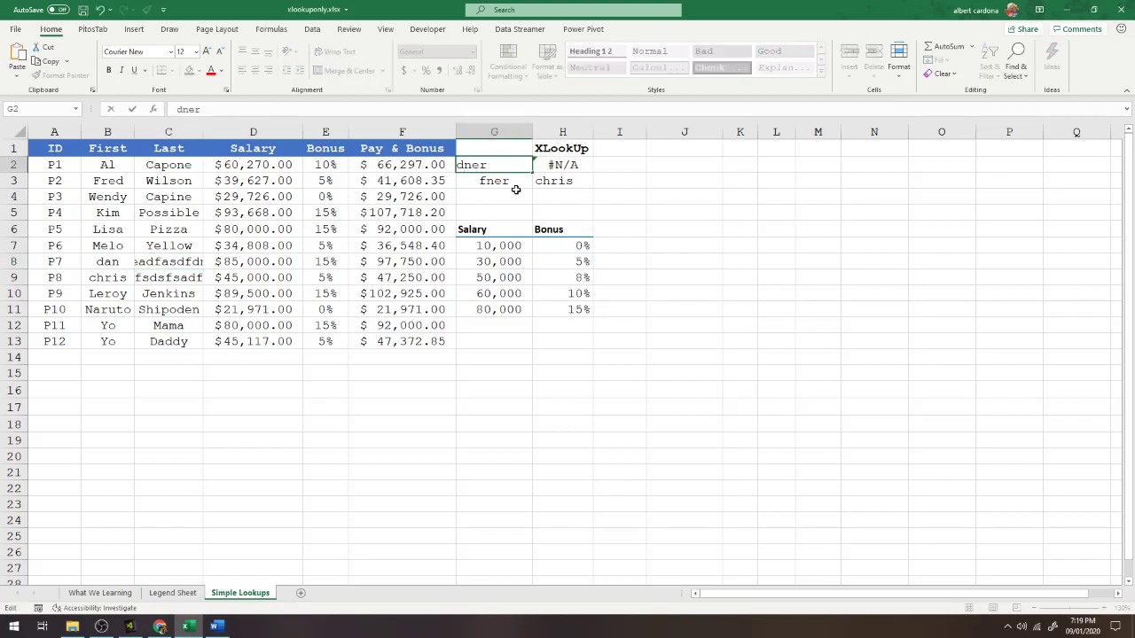
pyautogui.press('Return')
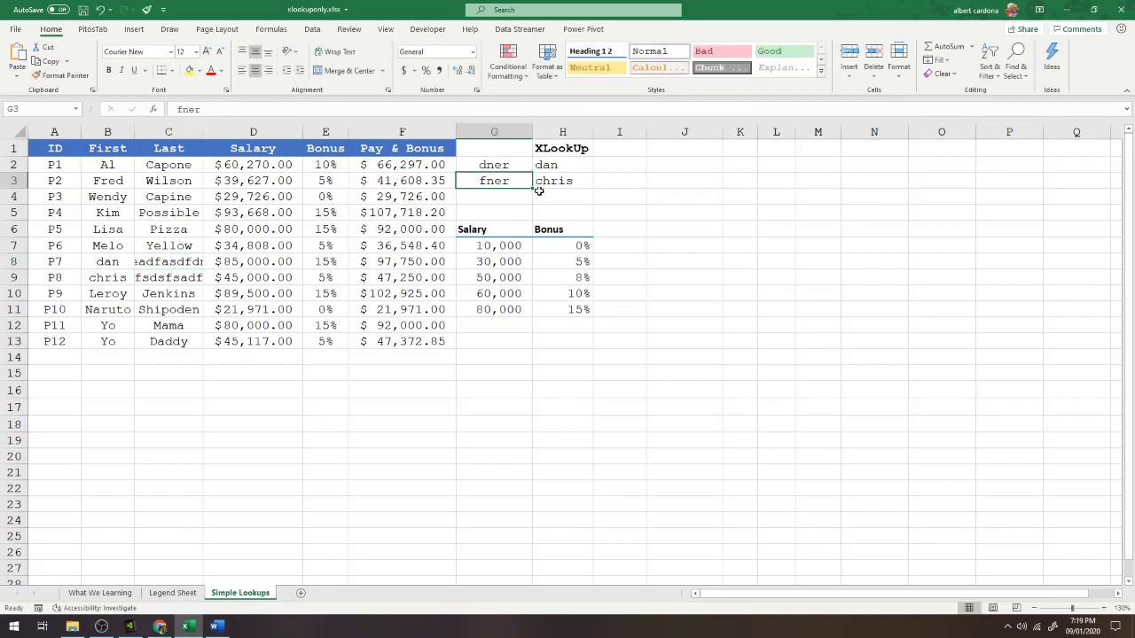